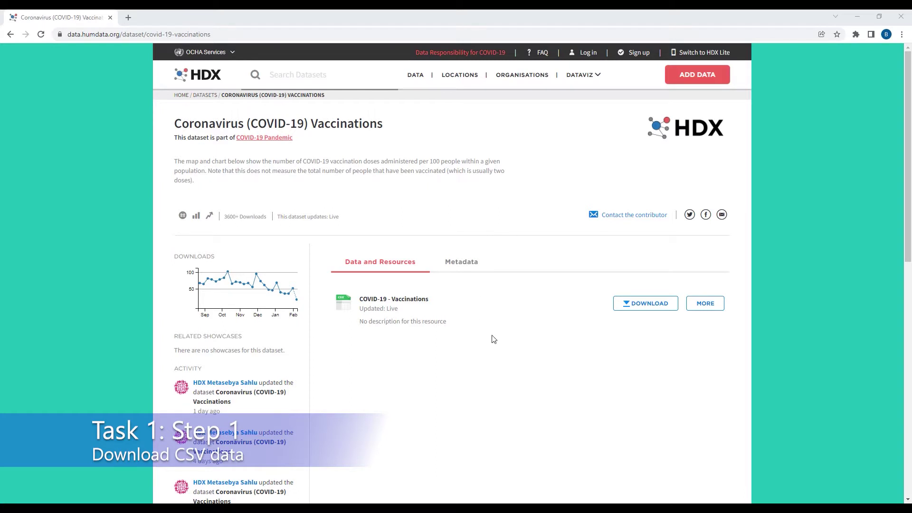
- Download the HDX COVID-19 Vaccinations CSV as data.csv into C:\temp
{"action": "scroll", "coordinate": [499, 319], "scroll_direction": "down", "scroll_amount": 1}
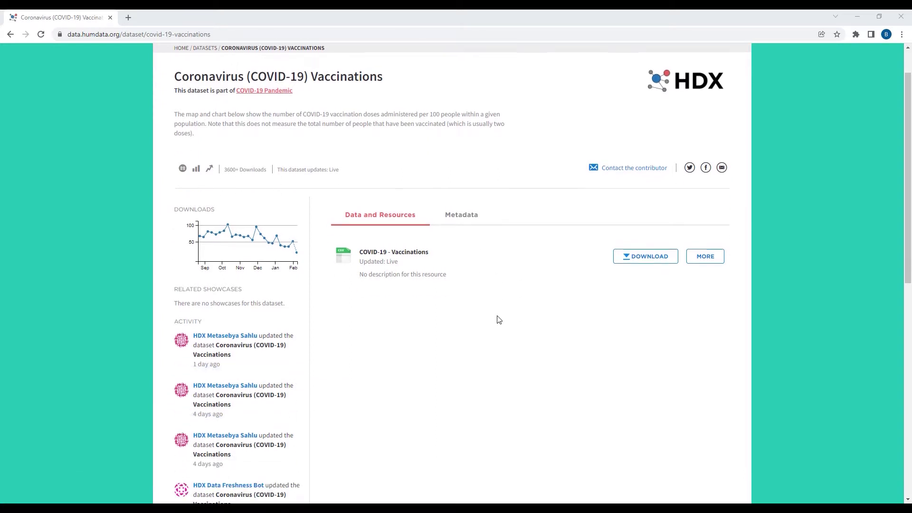
{"action": "scroll", "coordinate": [499, 320], "scroll_direction": "down", "scroll_amount": 1}
{"action": "scroll", "coordinate": [498, 320], "scroll_direction": "up", "scroll_amount": 2}
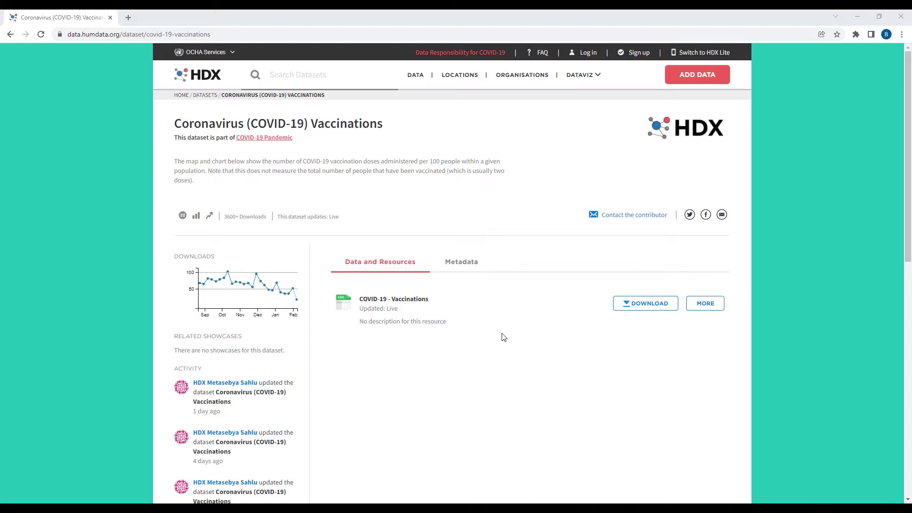
{"action": "scroll", "coordinate": [524, 324], "scroll_direction": "down", "scroll_amount": 1}
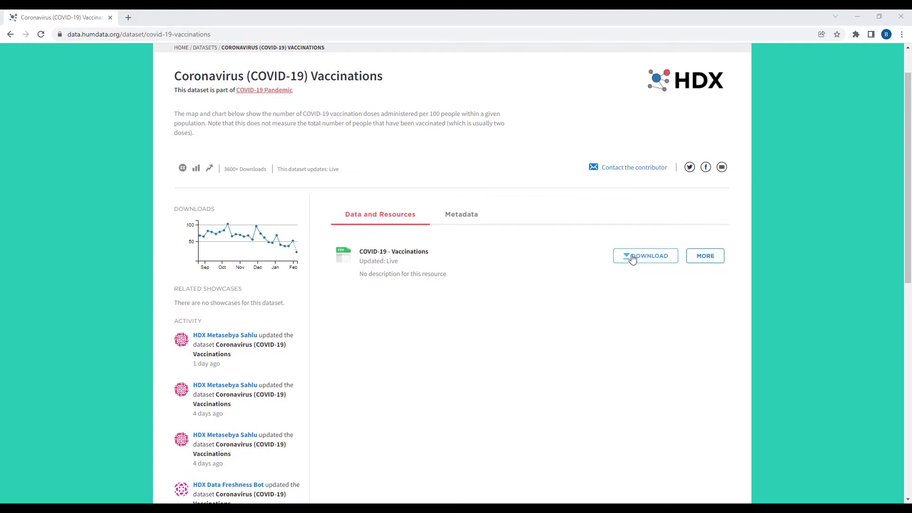
{"action": "left_click", "coordinate": [651, 261]}
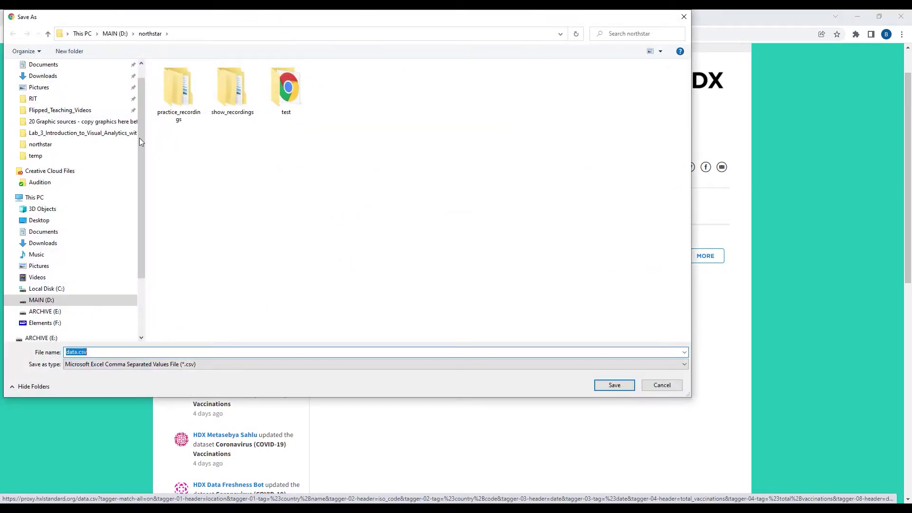
{"action": "left_click", "coordinate": [61, 289]}
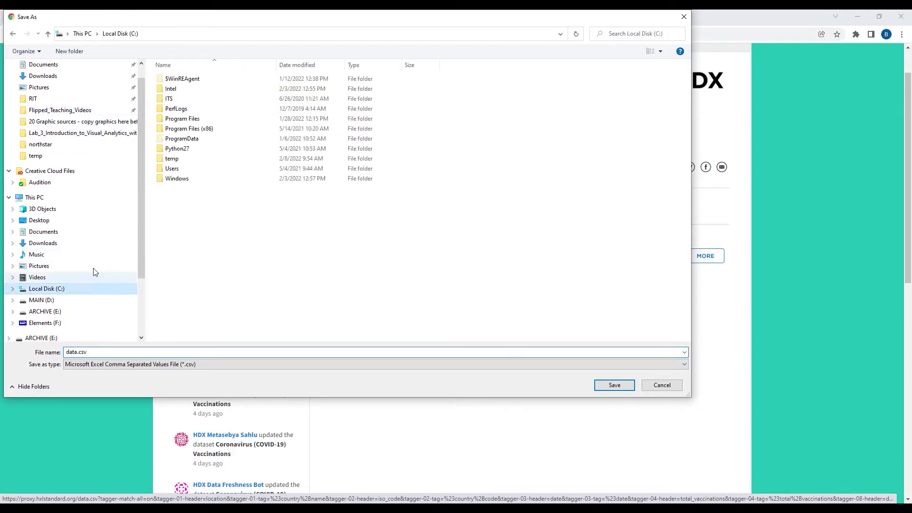
{"action": "double_click", "coordinate": [172, 159]}
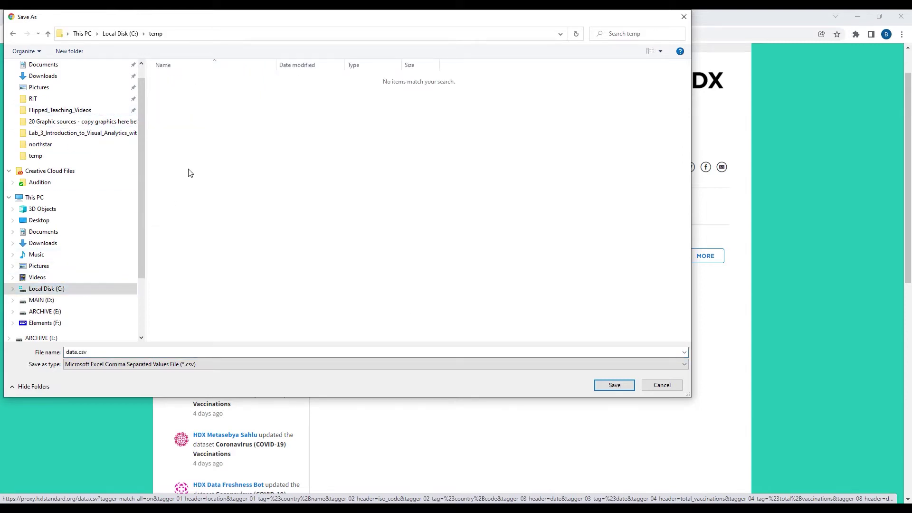
{"action": "left_click", "coordinate": [617, 384]}
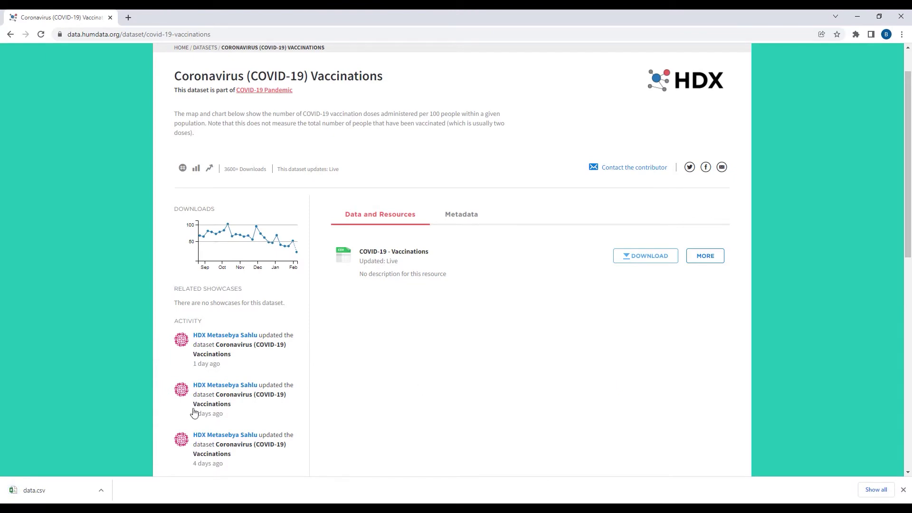
- Open data.csv in Excel and widen the location and date columns
{"action": "left_click", "coordinate": [49, 492]}
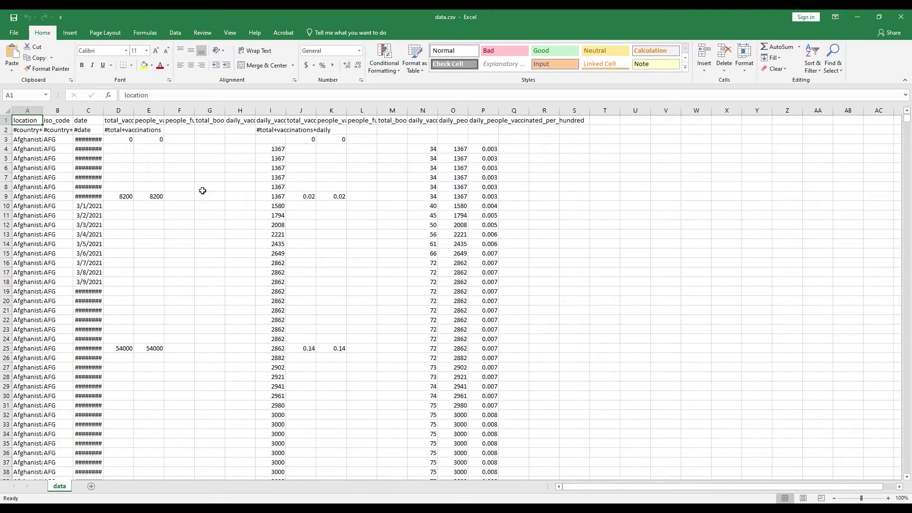
{"action": "left_click_drag", "start_coordinate": [42, 111], "coordinate": [74, 111]}
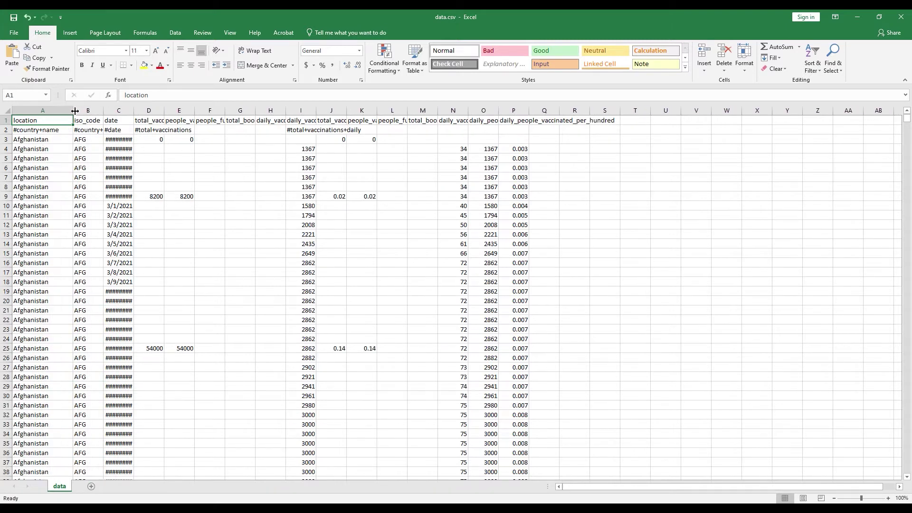
{"action": "left_click", "coordinate": [6, 130]}
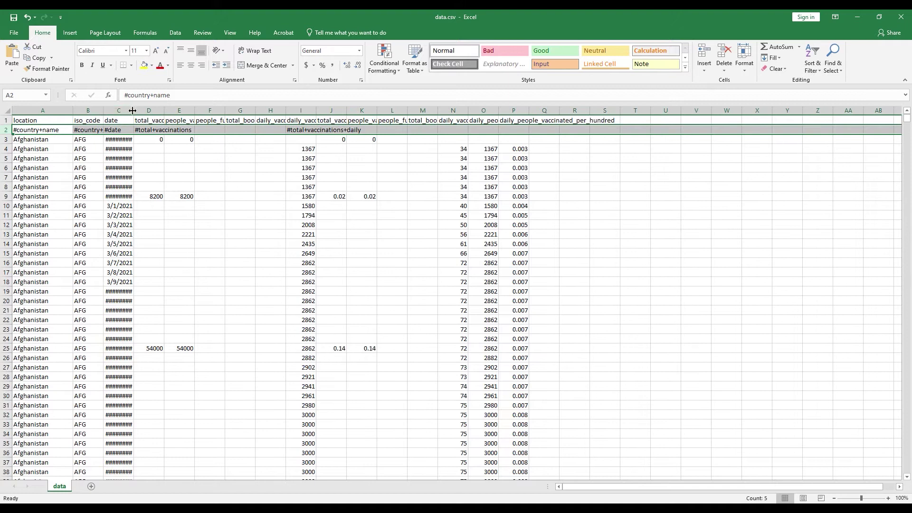
{"action": "left_click_drag", "start_coordinate": [133, 111], "coordinate": [189, 109]}
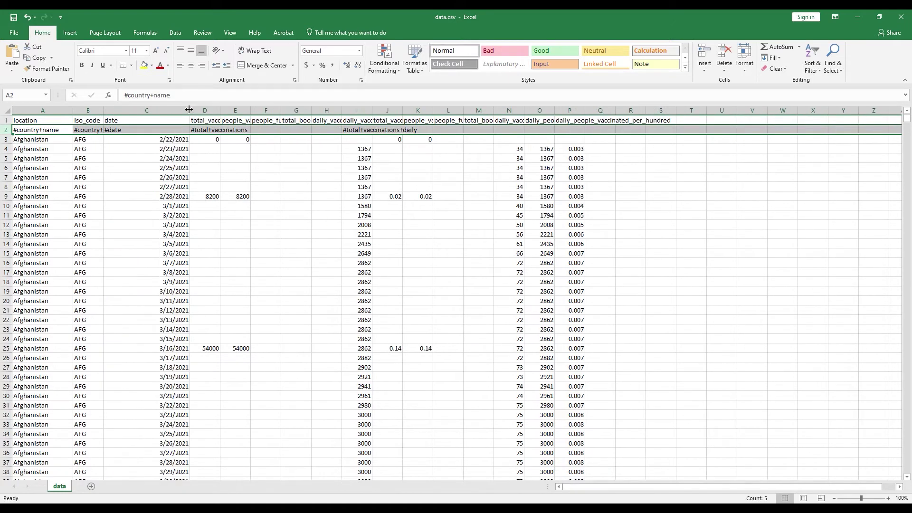
- Inspect the values in cells C3, C4, C5, A5 and I4
{"action": "left_click", "coordinate": [175, 138]}
{"action": "left_click", "coordinate": [174, 149]}
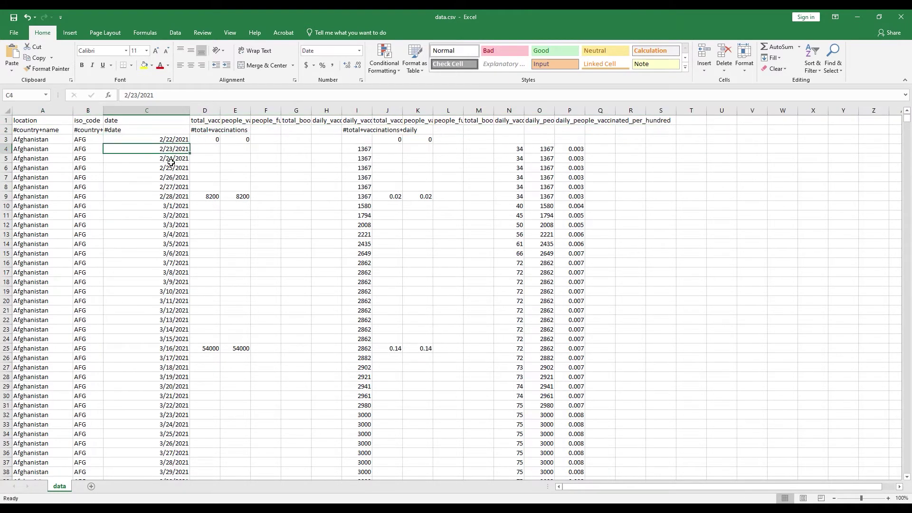
{"action": "left_click", "coordinate": [166, 159]}
{"action": "left_click", "coordinate": [41, 158]}
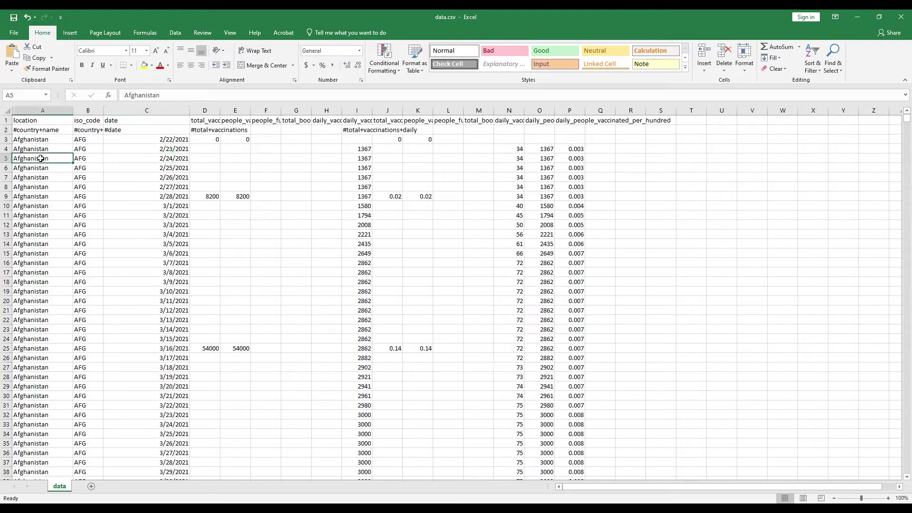
{"action": "left_click", "coordinate": [356, 149]}
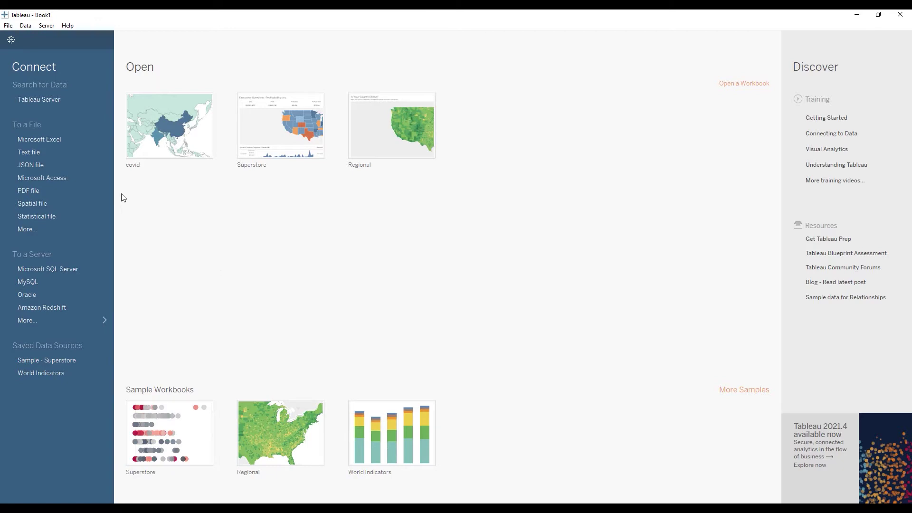
- Connect Tableau to C:\temp\data.csv as a text-file data source
{"action": "left_click", "coordinate": [38, 152]}
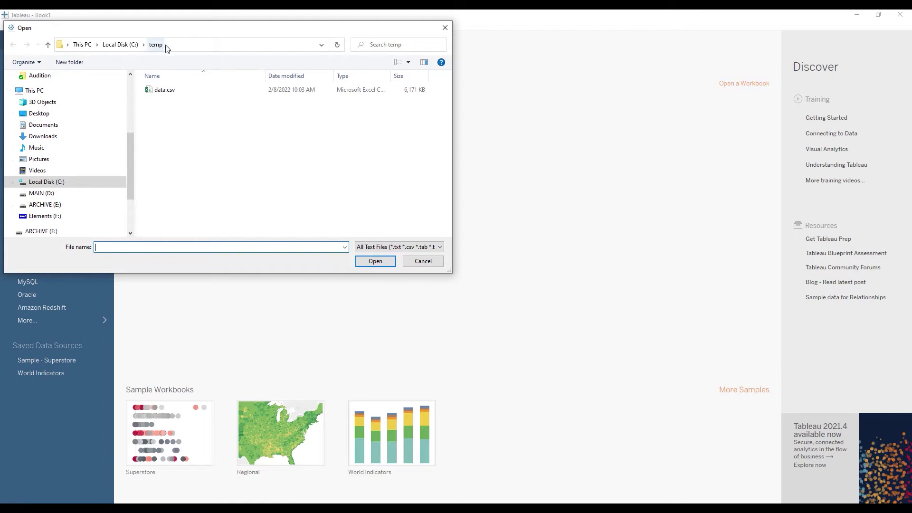
{"action": "left_click", "coordinate": [172, 93]}
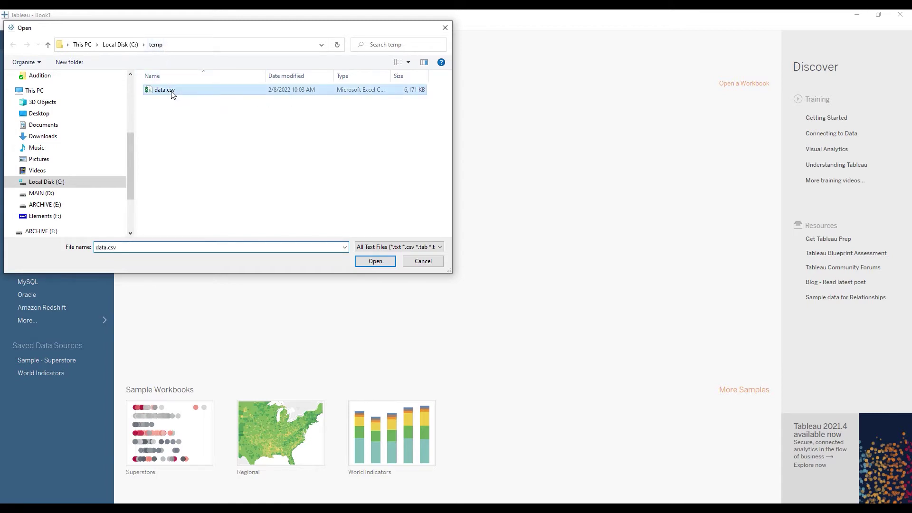
{"action": "left_click", "coordinate": [375, 264]}
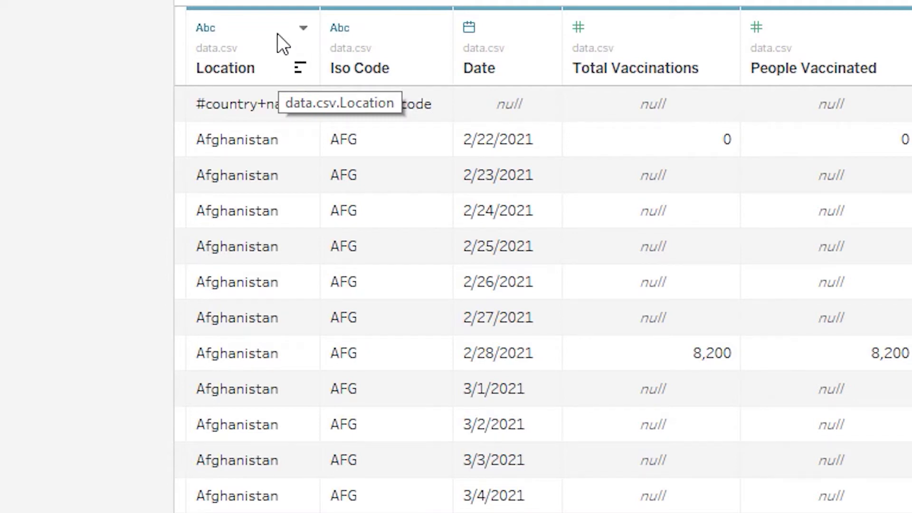
- Assign the Location field the Country/Region geographic role
{"action": "left_click", "coordinate": [206, 28]}
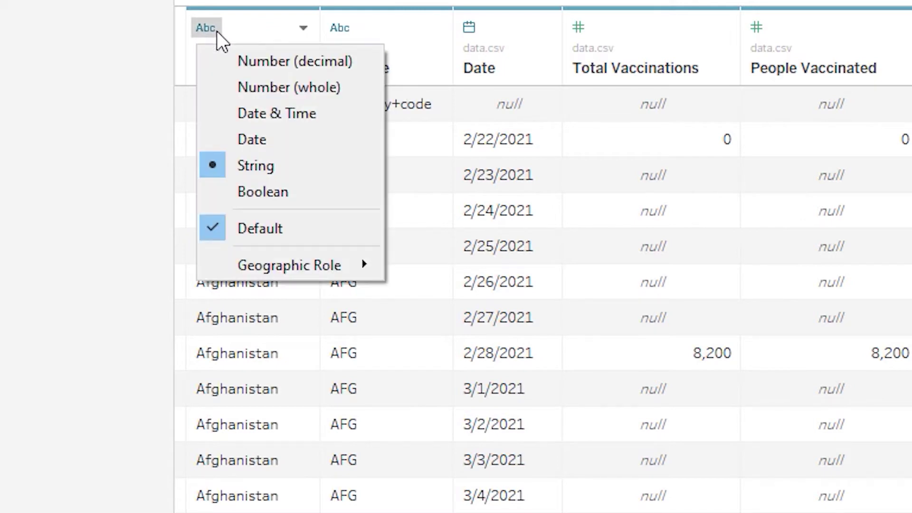
{"action": "mouse_move", "coordinate": [320, 261]}
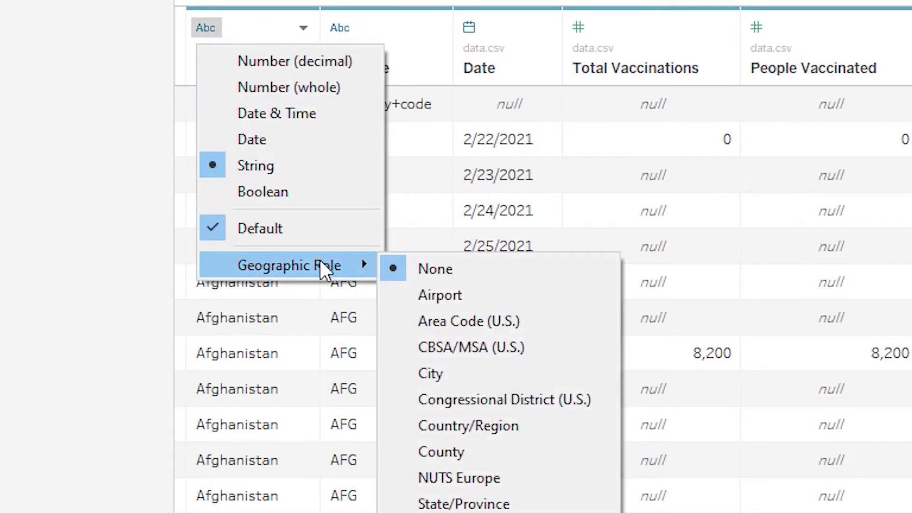
{"action": "left_click", "coordinate": [511, 424]}
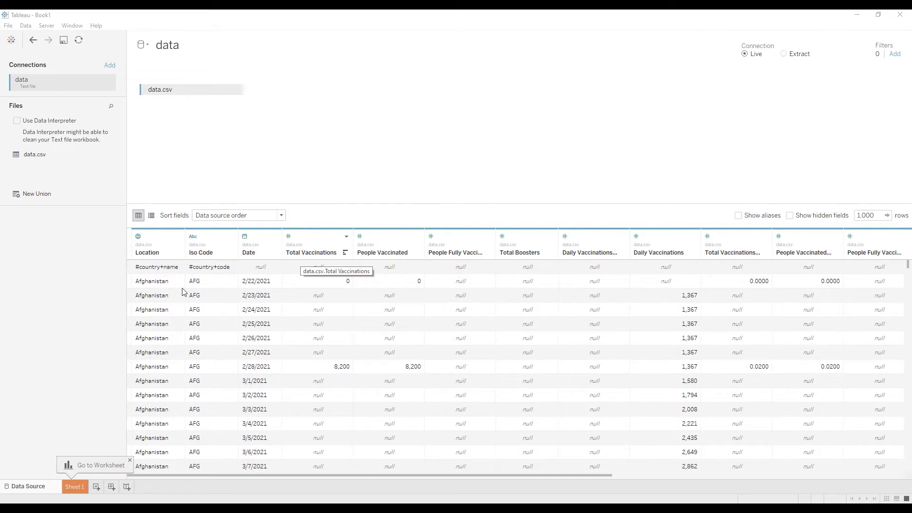
- Add a Location data source filter that excludes the #country+name tag row
{"action": "scroll", "coordinate": [186, 296], "scroll_direction": "down", "scroll_amount": 1}
{"action": "scroll", "coordinate": [185, 296], "scroll_direction": "down", "scroll_amount": 8}
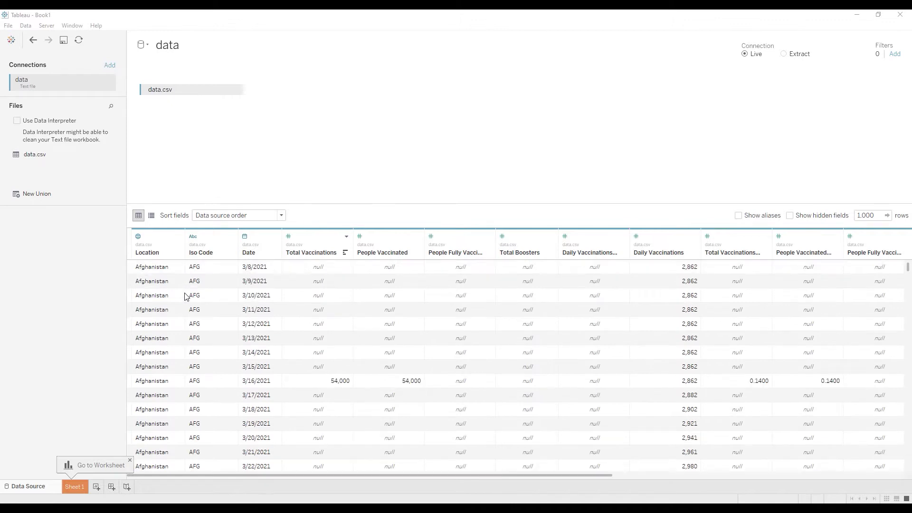
{"action": "scroll", "coordinate": [185, 296], "scroll_direction": "up", "scroll_amount": 9}
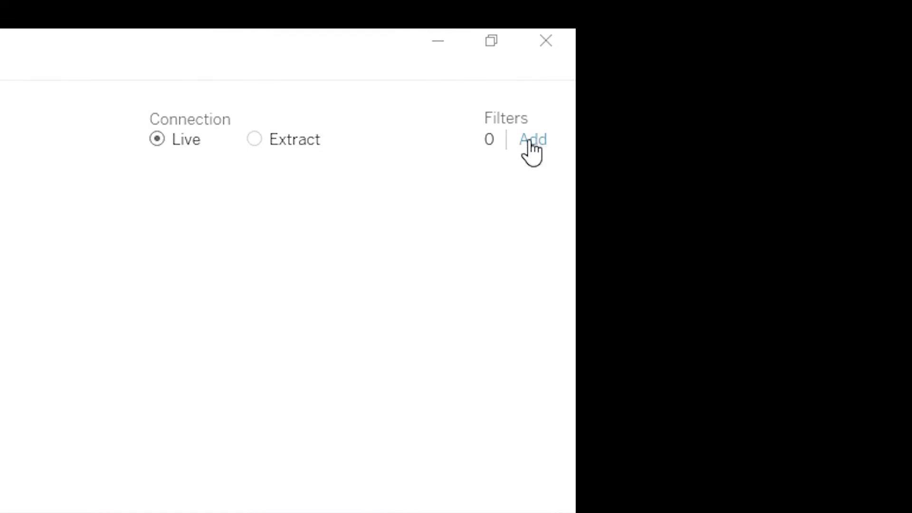
{"action": "left_click", "coordinate": [532, 139]}
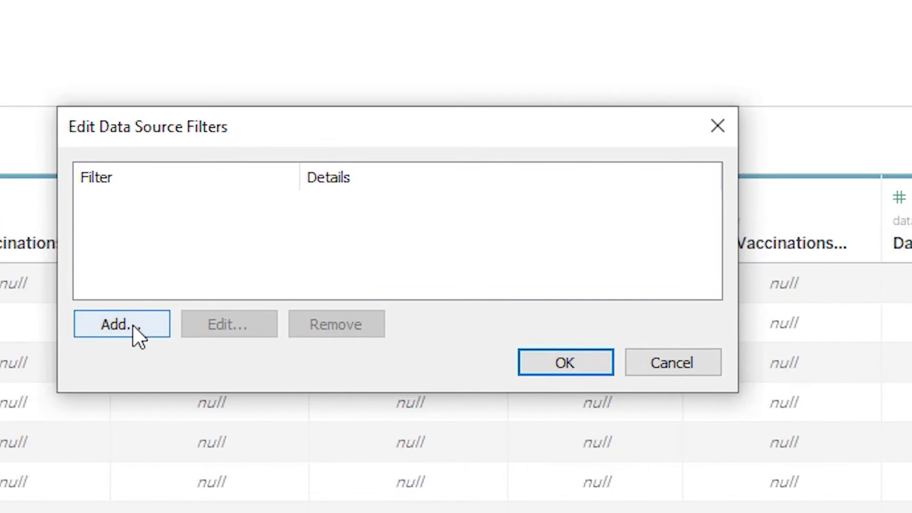
{"action": "left_click", "coordinate": [129, 332]}
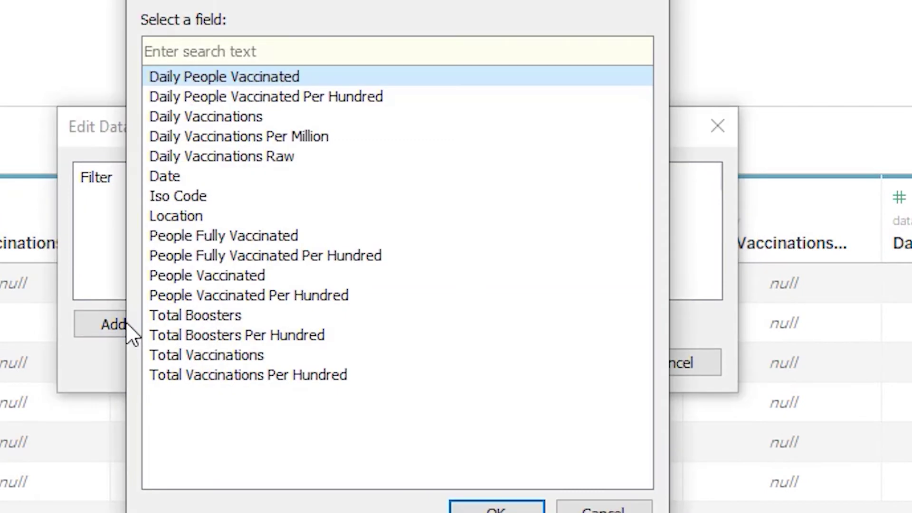
{"action": "left_click", "coordinate": [203, 220]}
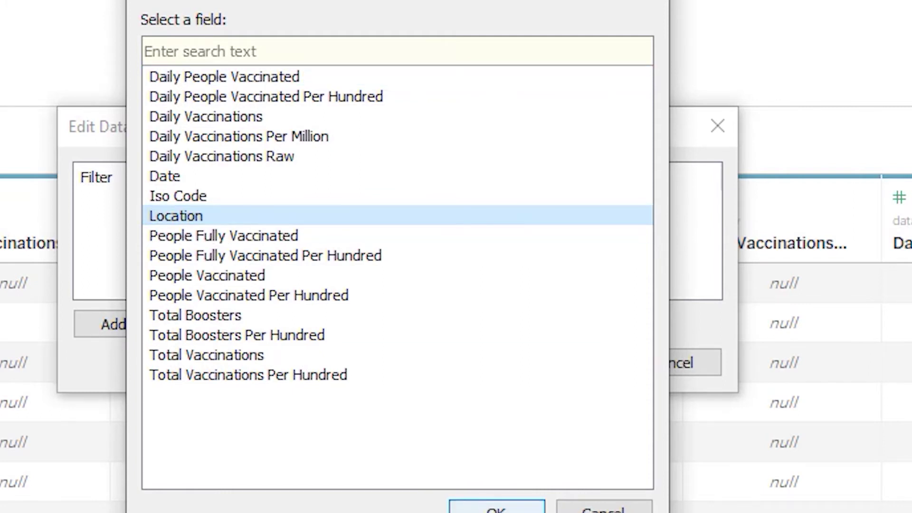
{"action": "left_click", "coordinate": [494, 508]}
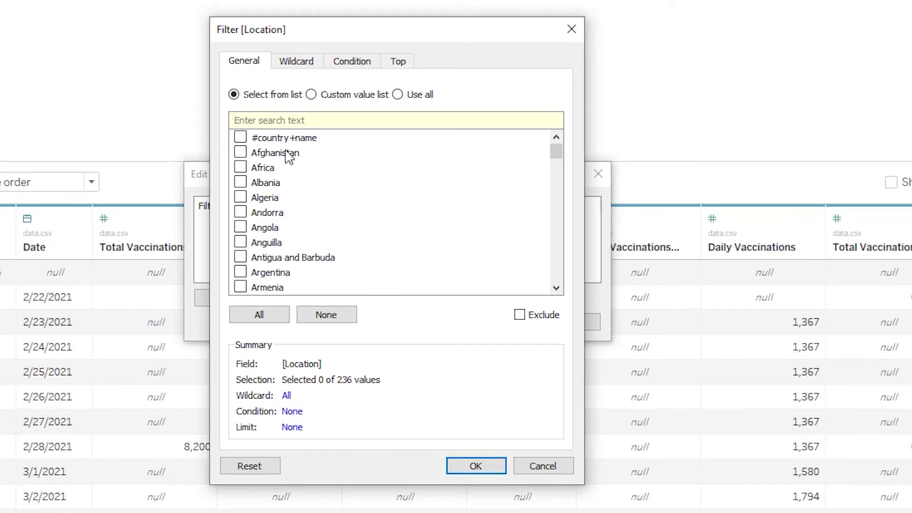
{"action": "left_click", "coordinate": [240, 138]}
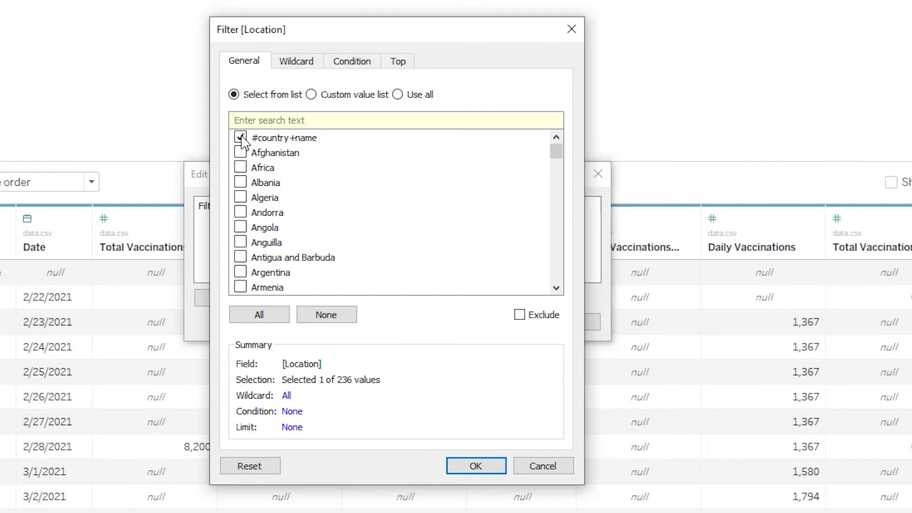
{"action": "left_click", "coordinate": [521, 316]}
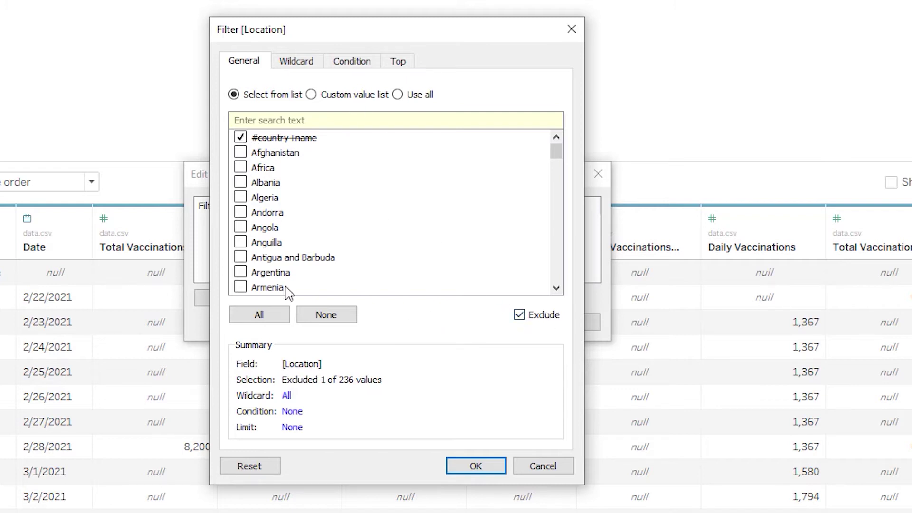
{"action": "left_click", "coordinate": [480, 468]}
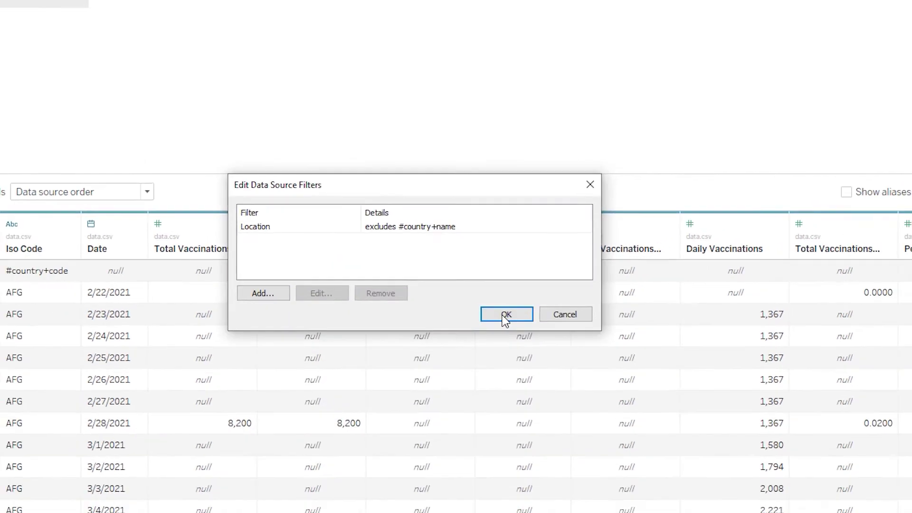
{"action": "left_click", "coordinate": [512, 303]}
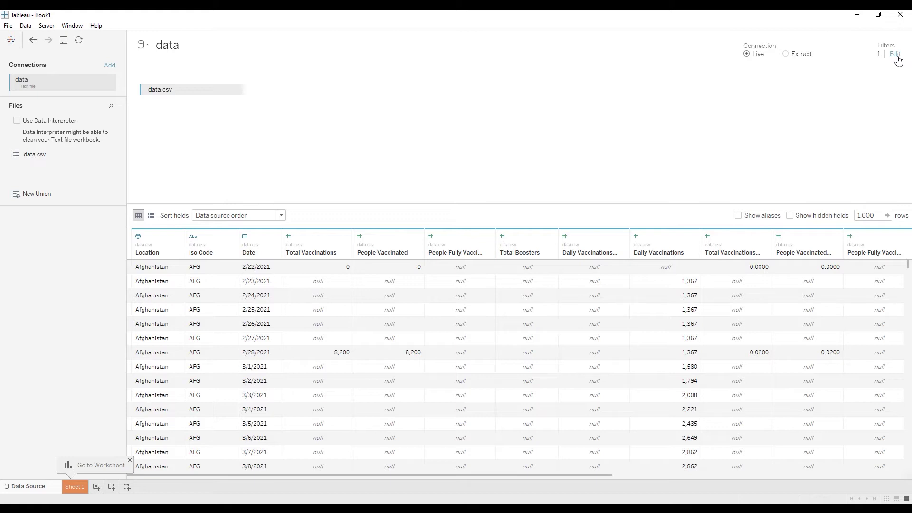
- Edit the Location filter to also exclude Asia, World, Africa and other aggregates, keeping 224 of 236
{"action": "left_click", "coordinate": [896, 55]}
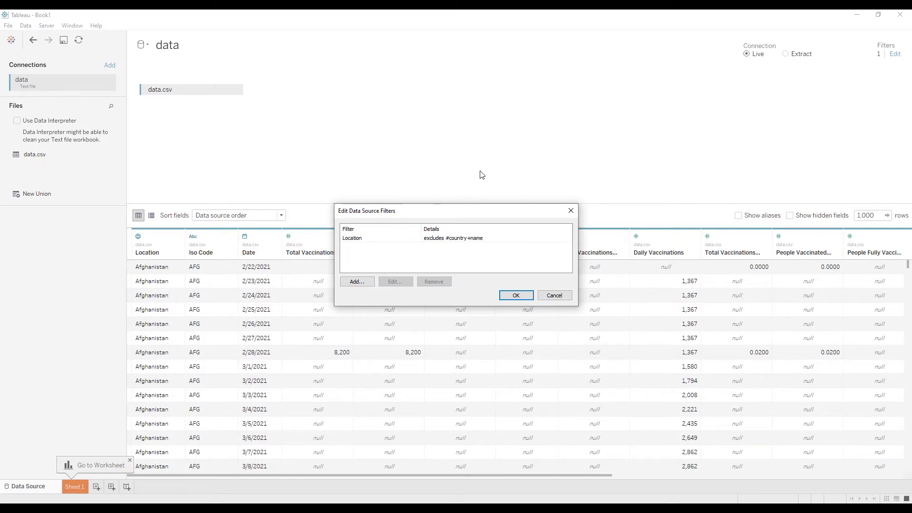
{"action": "left_click", "coordinate": [365, 239]}
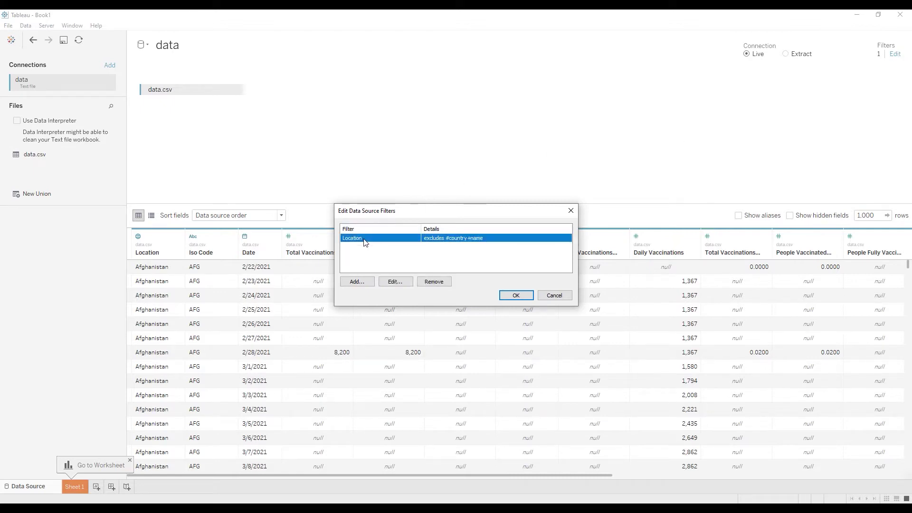
{"action": "left_click", "coordinate": [393, 282]}
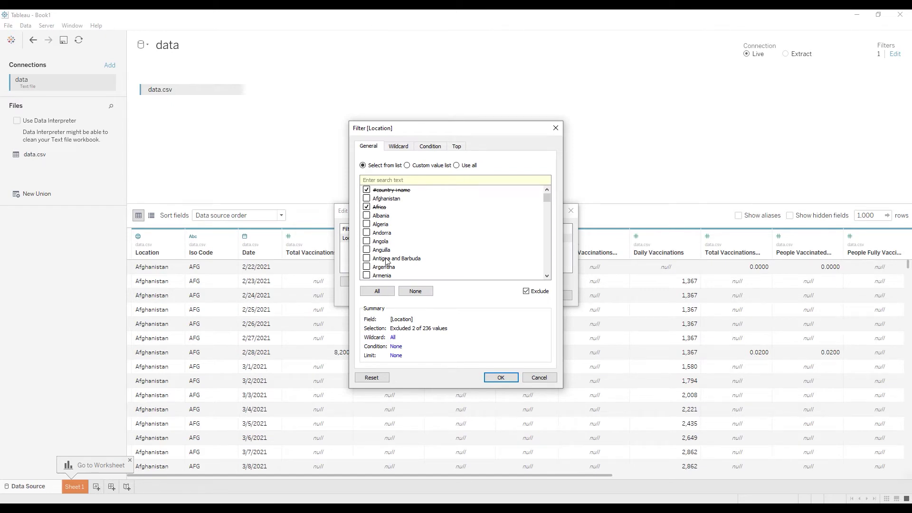
{"action": "scroll", "coordinate": [388, 261], "scroll_direction": "down", "scroll_amount": 1}
{"action": "left_click", "coordinate": [368, 267]}
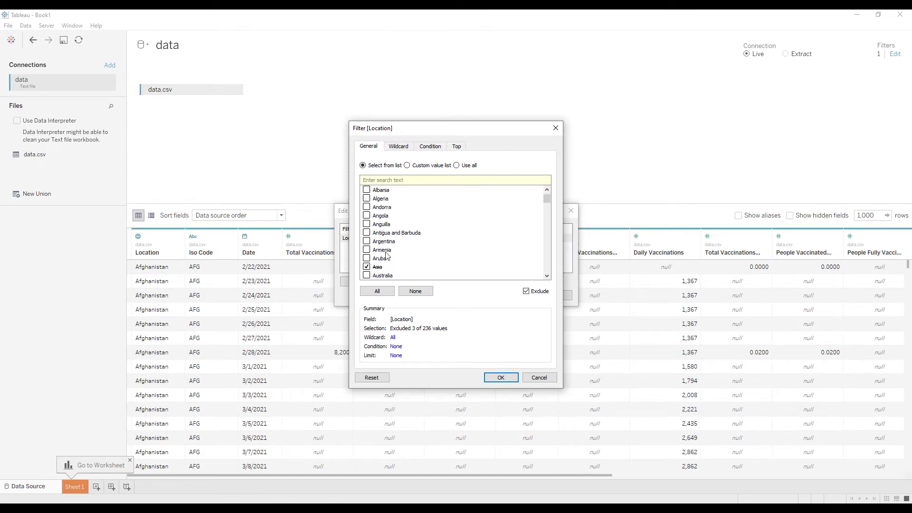
{"action": "scroll", "coordinate": [386, 254], "scroll_direction": "down", "scroll_amount": 2}
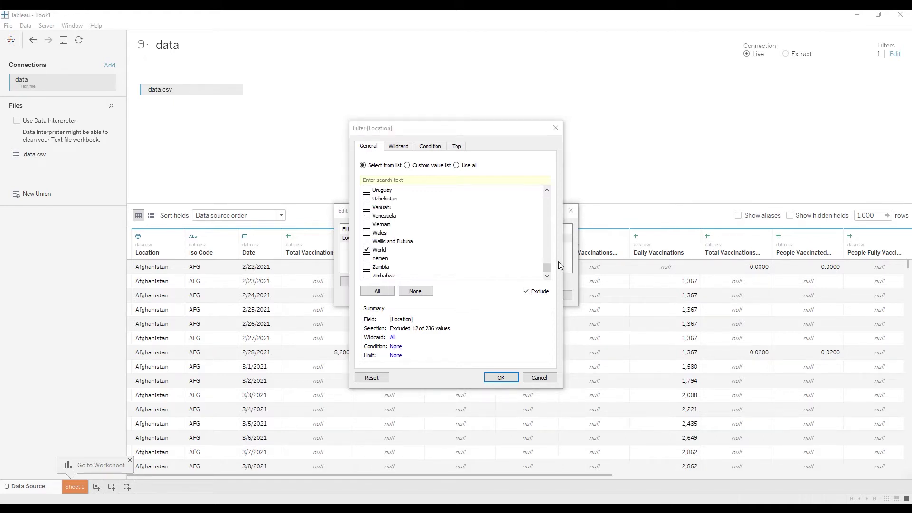
{"action": "scroll", "coordinate": [549, 265], "scroll_direction": "up", "scroll_amount": 6}
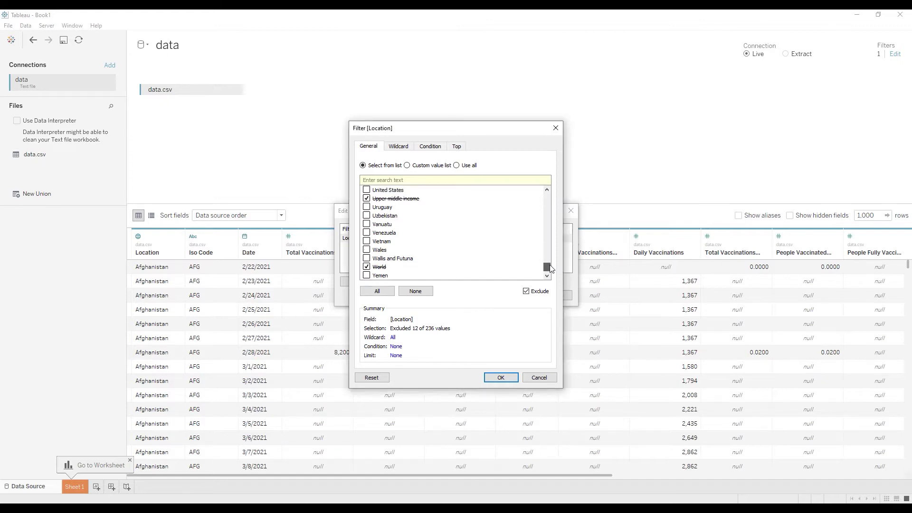
{"action": "left_click_drag", "start_coordinate": [550, 262], "coordinate": [546, 190]}
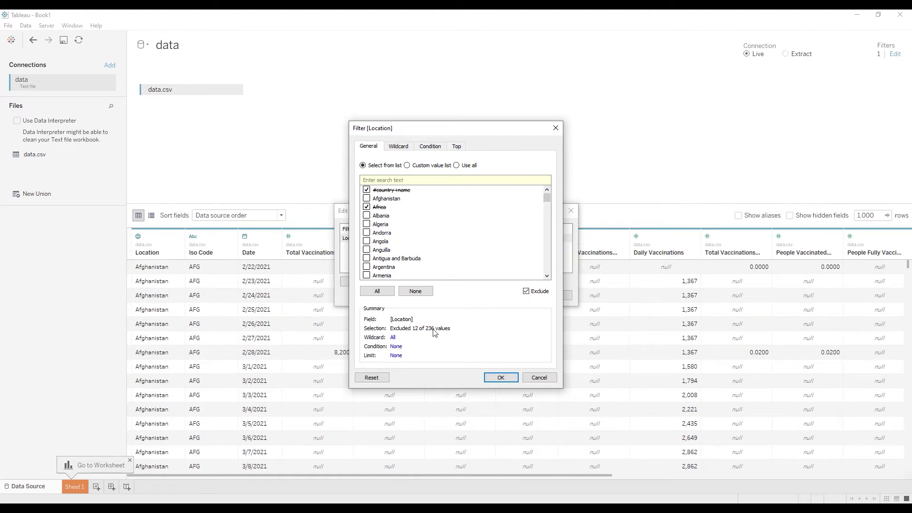
{"action": "left_click", "coordinate": [502, 377]}
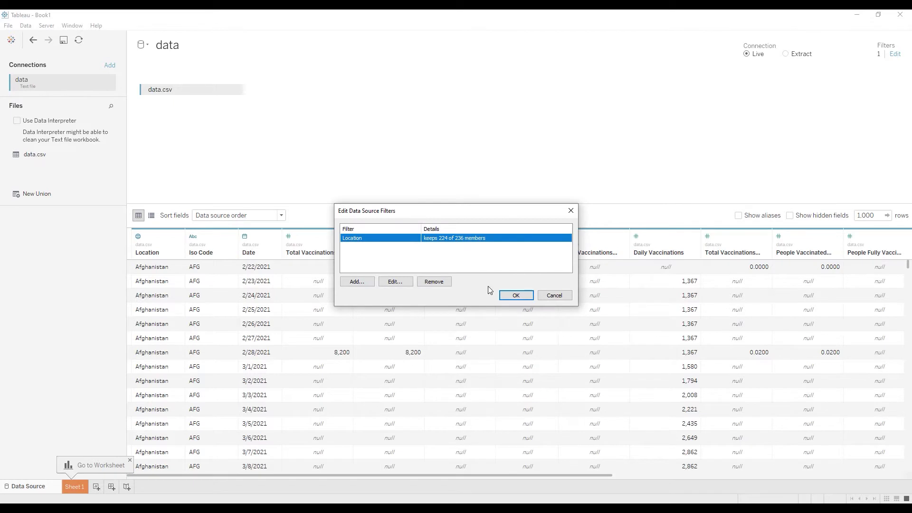
{"action": "left_click", "coordinate": [514, 296]}
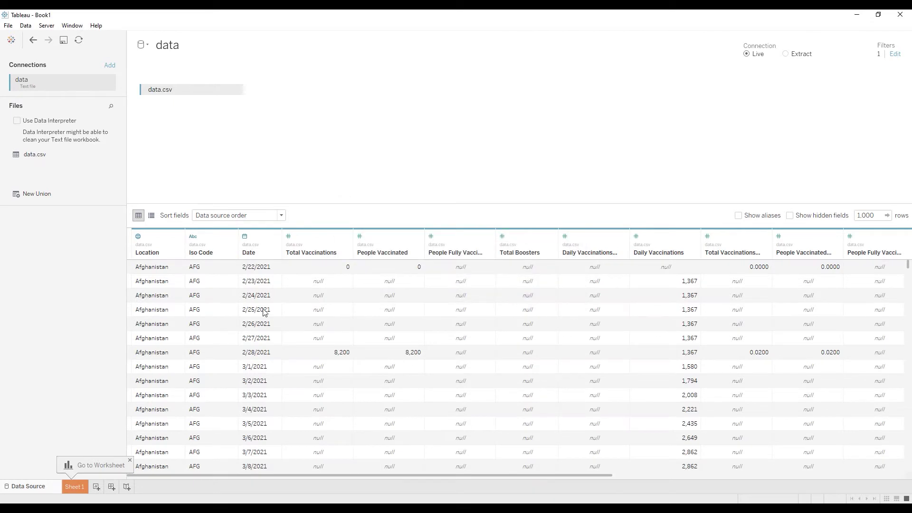
- Add a new blank worksheet, Sheet 2, to the workbook
{"action": "scroll", "coordinate": [176, 354], "scroll_direction": "down", "scroll_amount": 1}
{"action": "scroll", "coordinate": [174, 352], "scroll_direction": "down", "scroll_amount": 1}
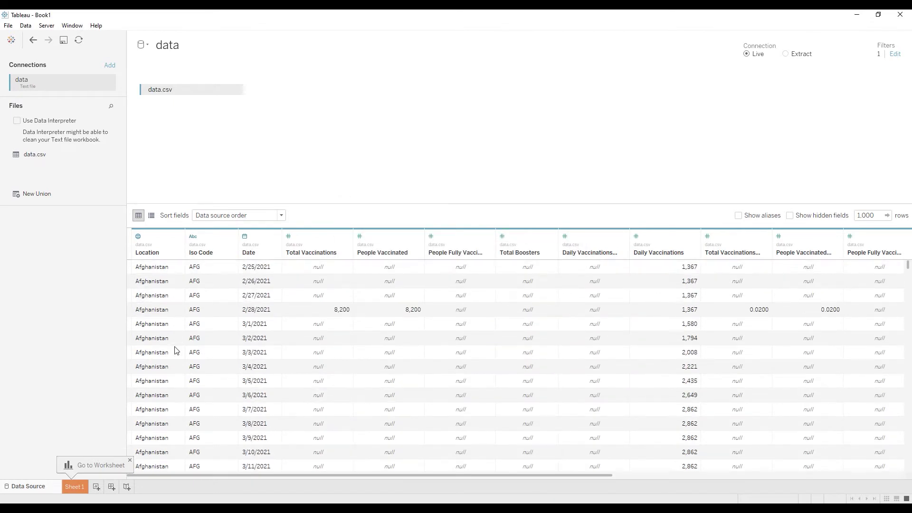
{"action": "scroll", "coordinate": [174, 351], "scroll_direction": "up", "scroll_amount": 2}
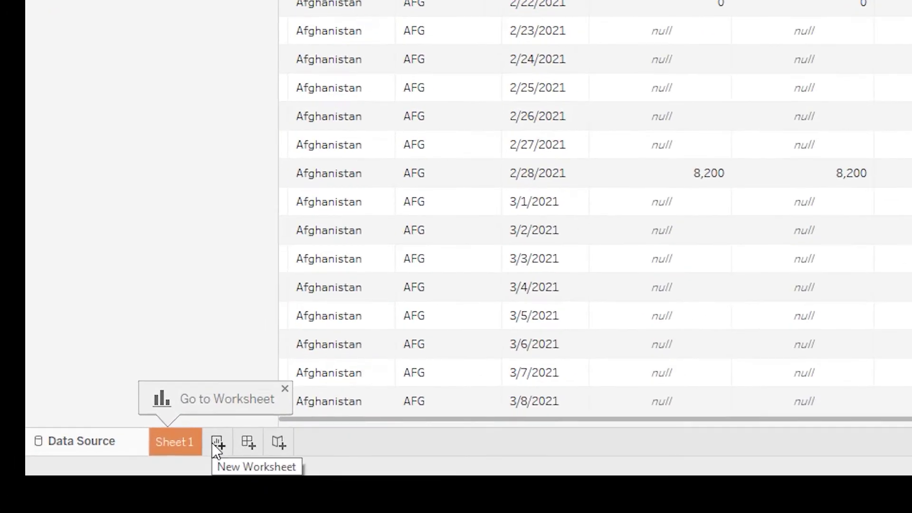
{"action": "left_click", "coordinate": [219, 441]}
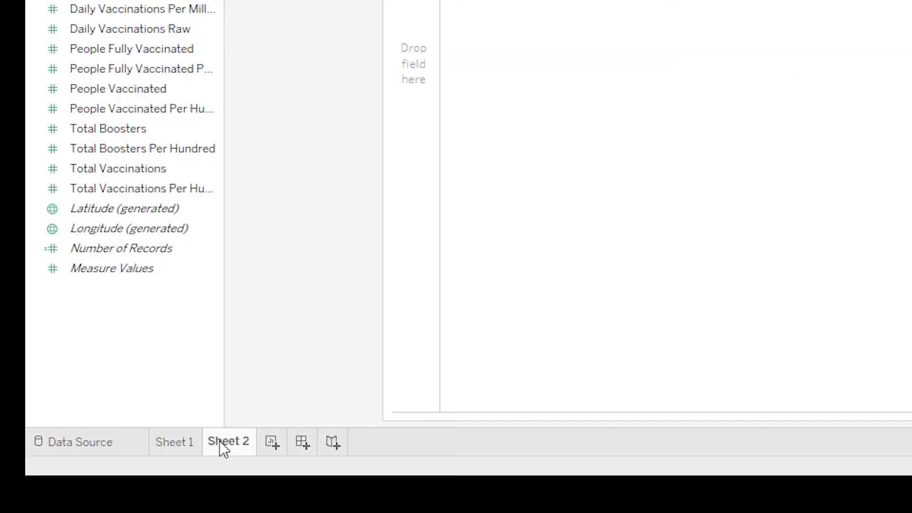
{"action": "mouse_move", "coordinate": [237, 437]}
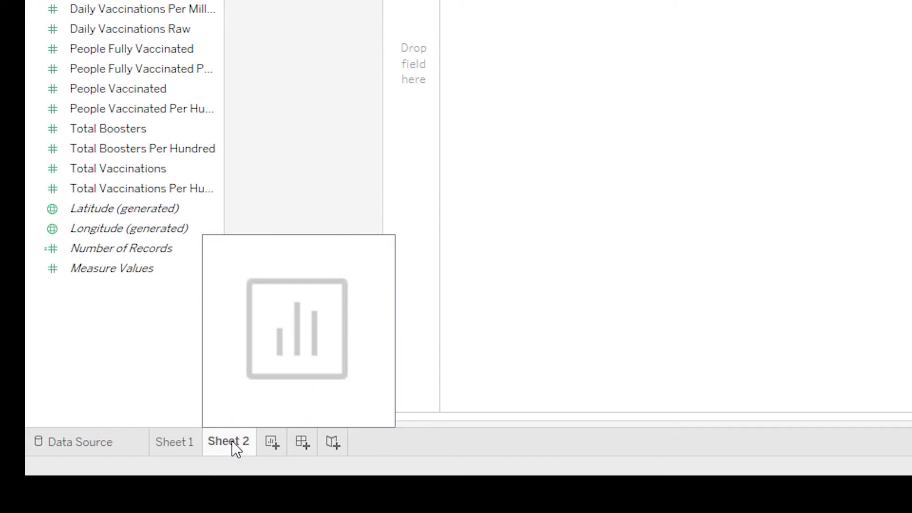
- Rename the Sheet 2 worksheet to 'Map'
{"action": "right_click", "coordinate": [232, 442]}
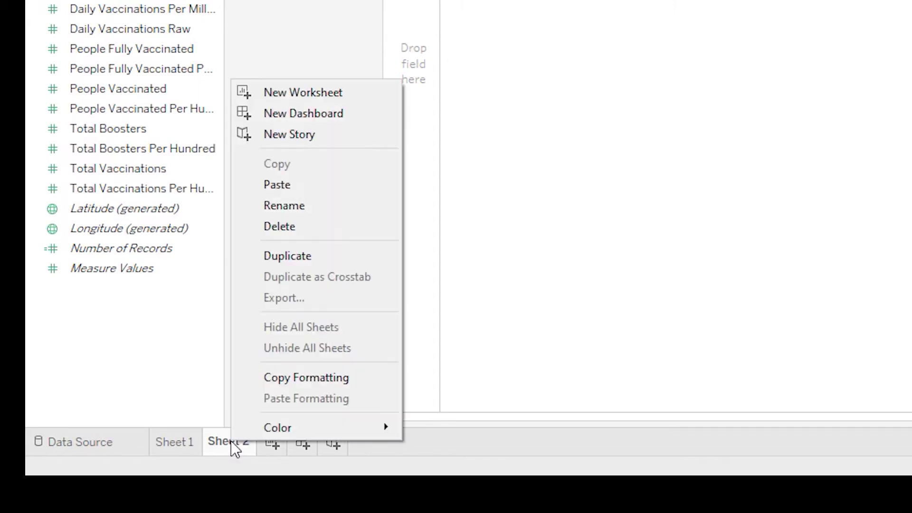
{"action": "left_click", "coordinate": [308, 206]}
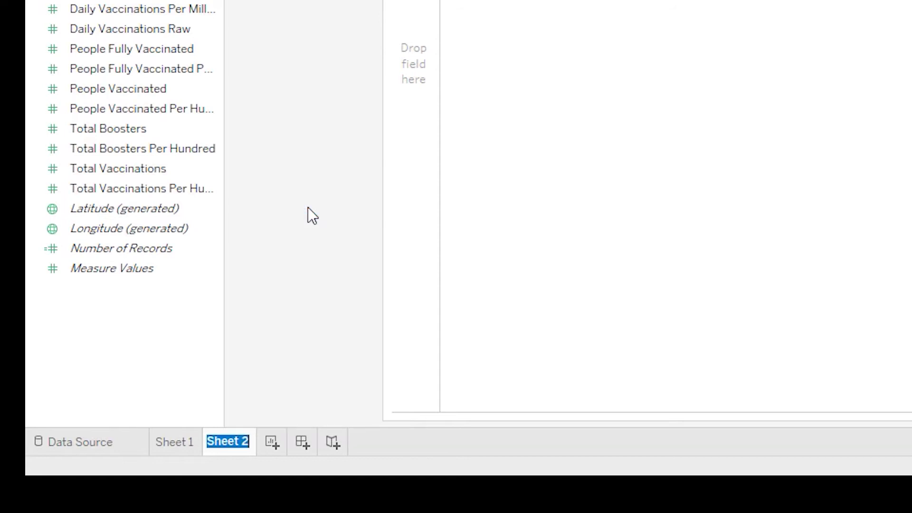
{"action": "type", "text": "Ma"}
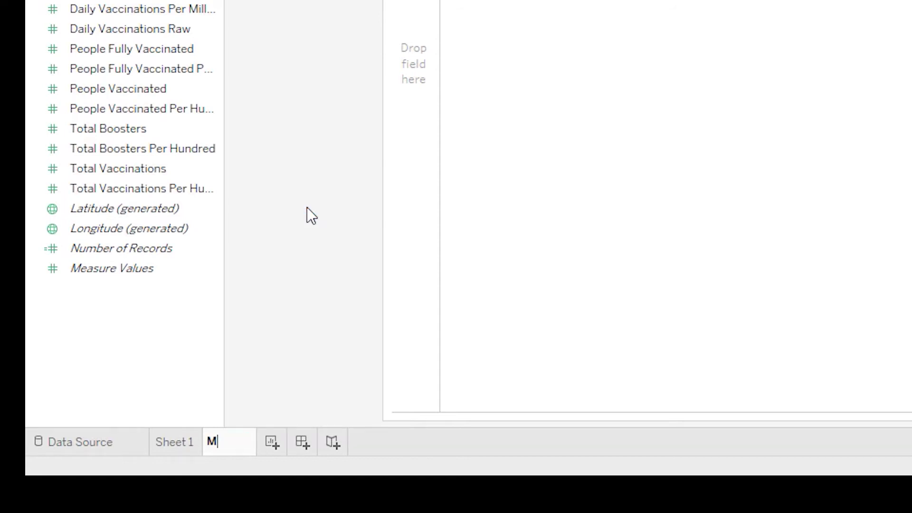
{"action": "type", "text": "p"}
{"action": "key", "text": "Return"}
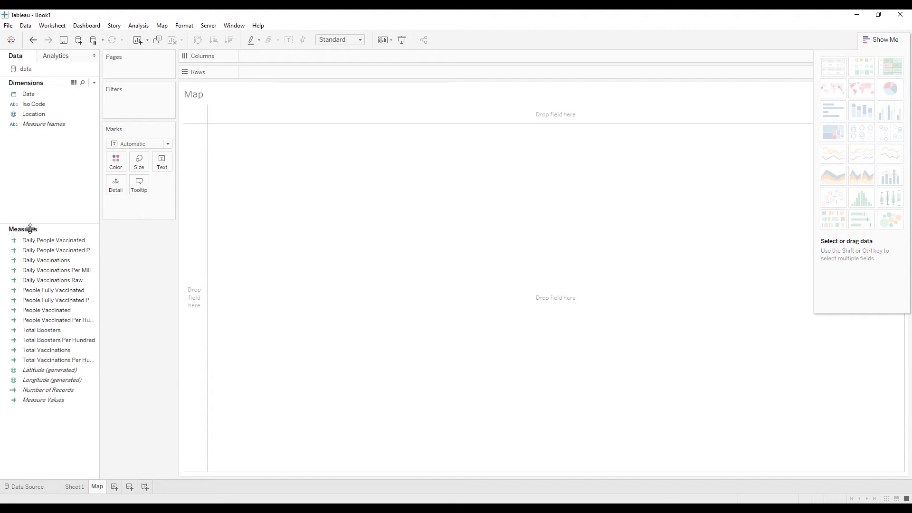
{"action": "left_click", "coordinate": [41, 241]}
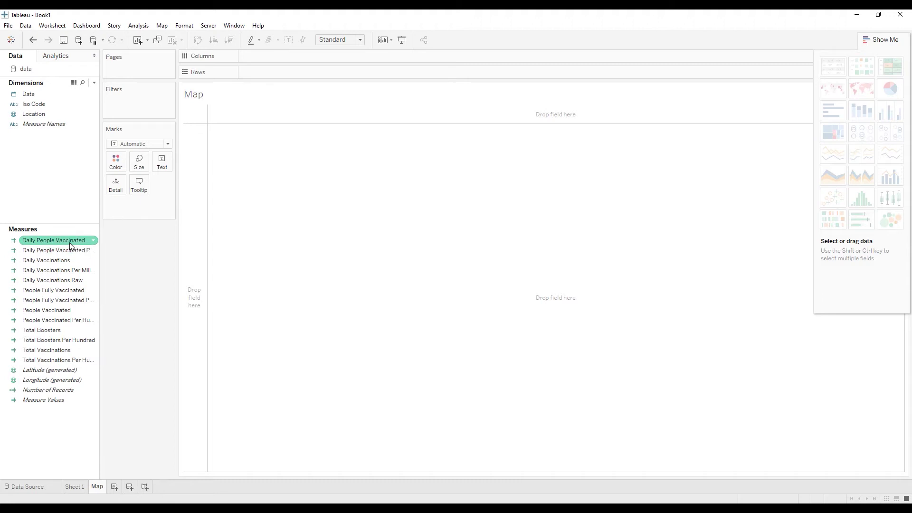
- Put SUM(Daily People Vaccinated) on Columns and Location on Rows as bars
{"action": "left_click_drag", "start_coordinate": [69, 242], "coordinate": [312, 58]}
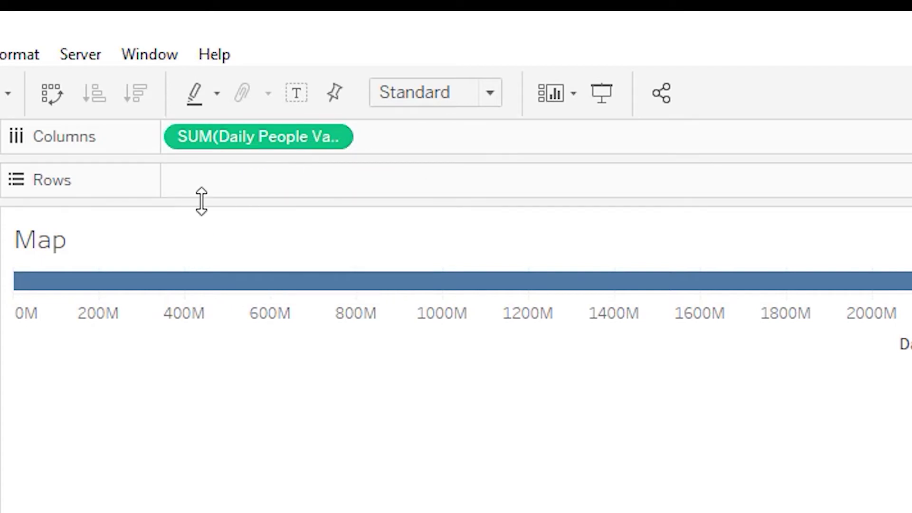
{"action": "left_click", "coordinate": [47, 114]}
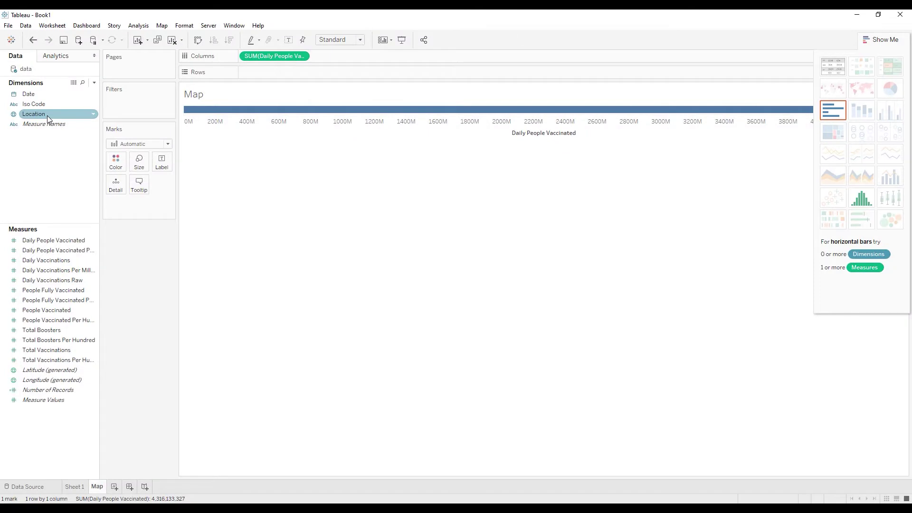
{"action": "left_click_drag", "start_coordinate": [47, 115], "coordinate": [270, 75]}
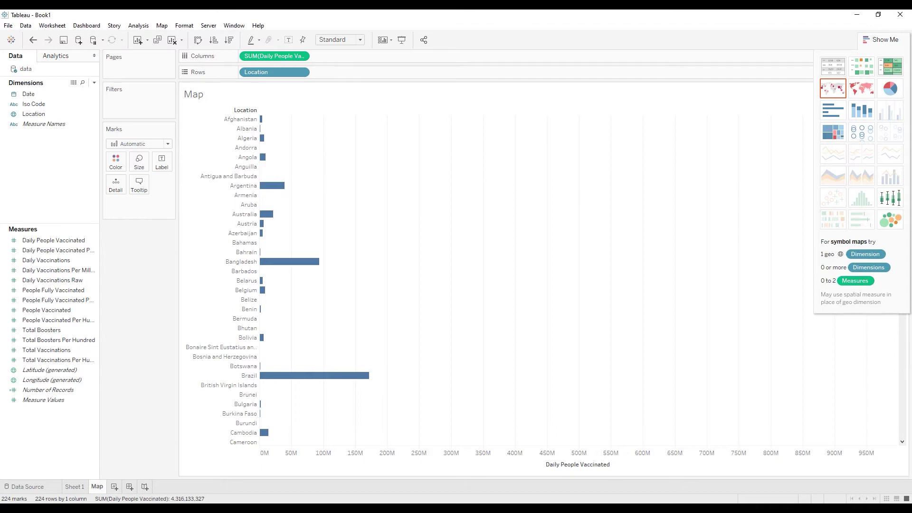
- Switch the chart to a symbol map sized by Daily People Vaccinated and zoom in
{"action": "left_click", "coordinate": [830, 90]}
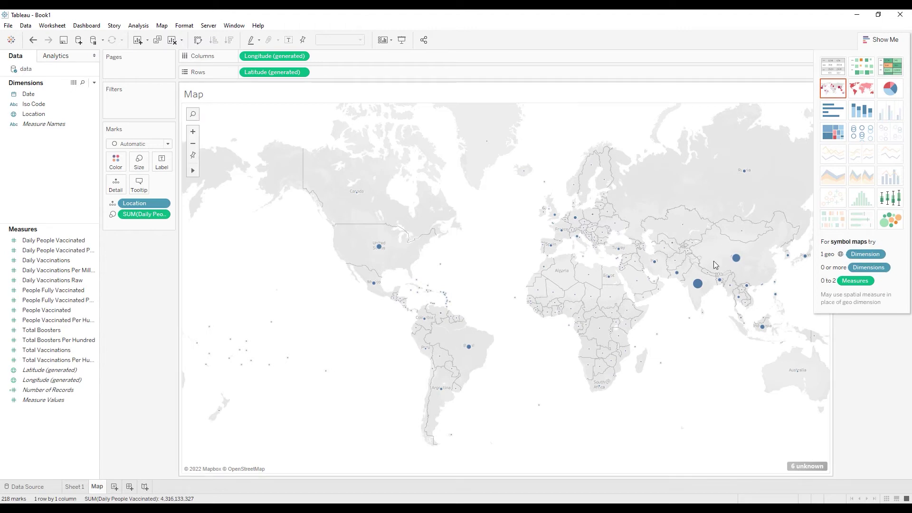
{"action": "mouse_move", "coordinate": [702, 285]}
{"action": "mouse_move", "coordinate": [379, 248]}
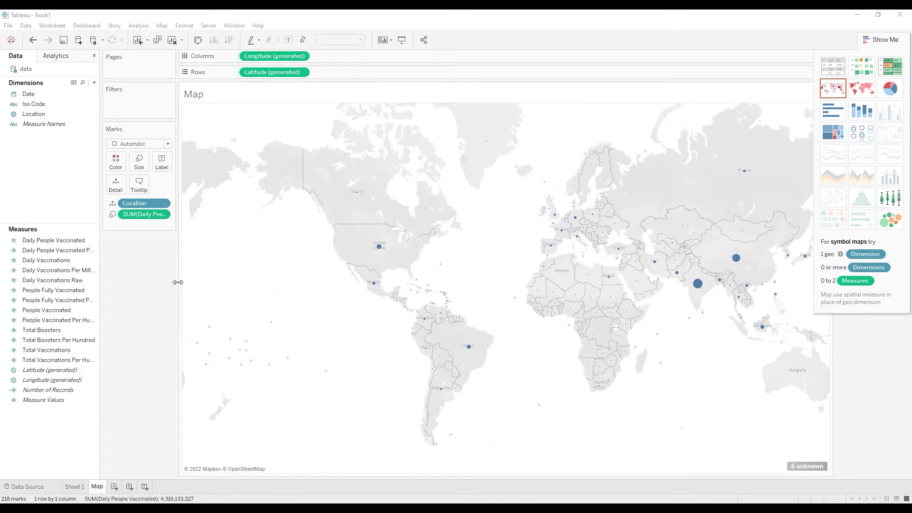
{"action": "left_click_drag", "start_coordinate": [178, 281], "coordinate": [216, 281]}
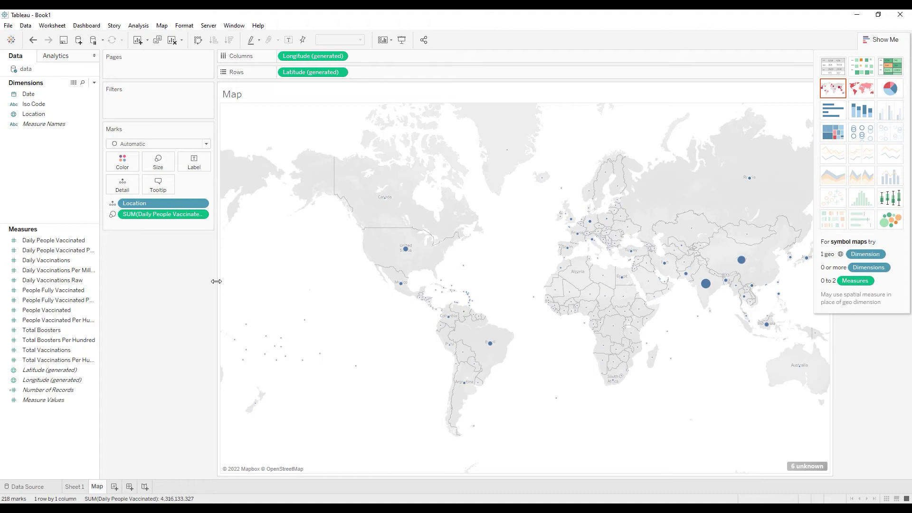
{"action": "scroll", "coordinate": [412, 262], "scroll_direction": "up", "scroll_amount": 1}
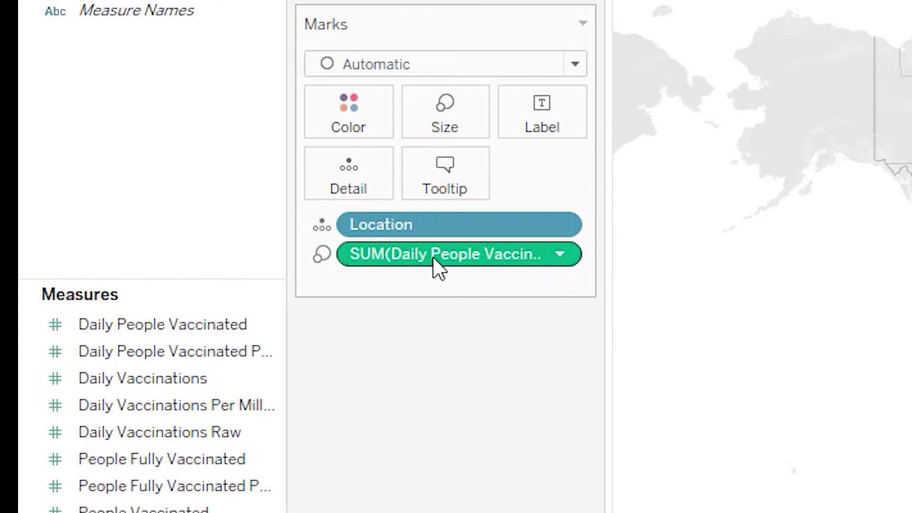
{"action": "left_click", "coordinate": [561, 255]}
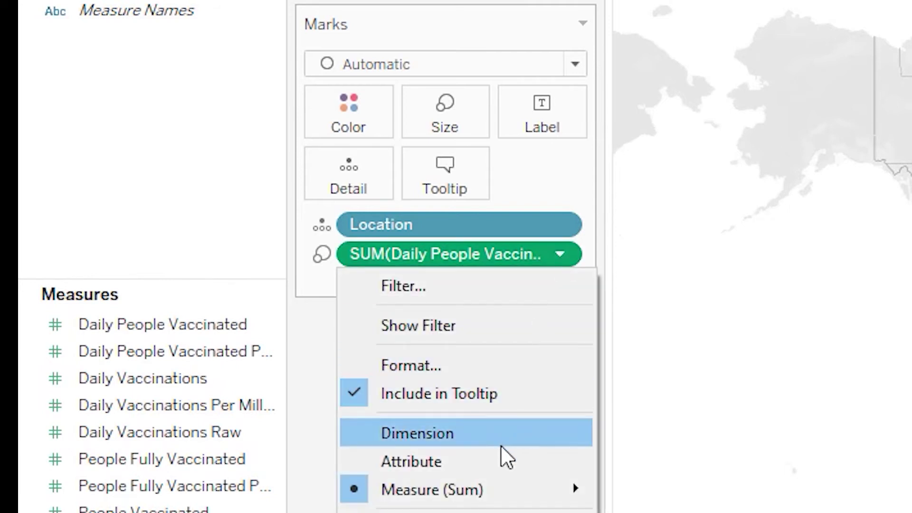
- Change Daily People Vaccinated to an Attribute and use it as Color so countries are filled
{"action": "left_click", "coordinate": [500, 461]}
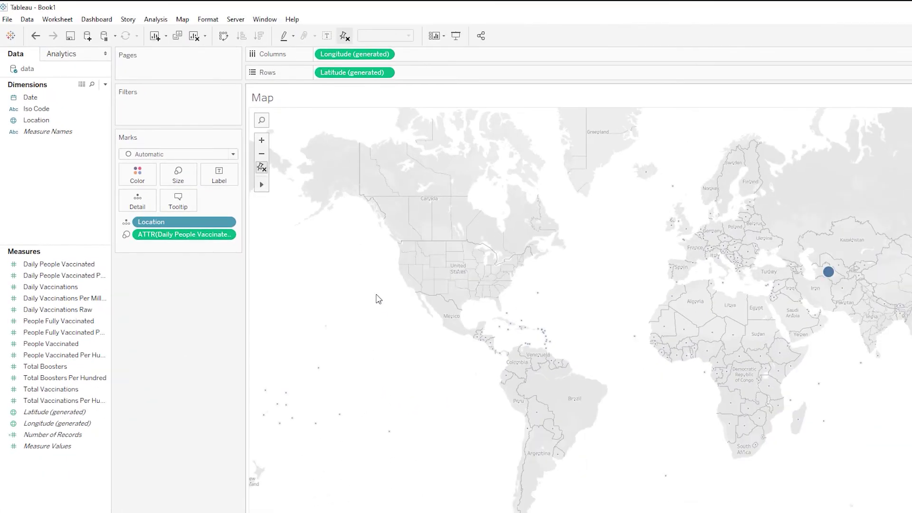
{"action": "mouse_move", "coordinate": [829, 275]}
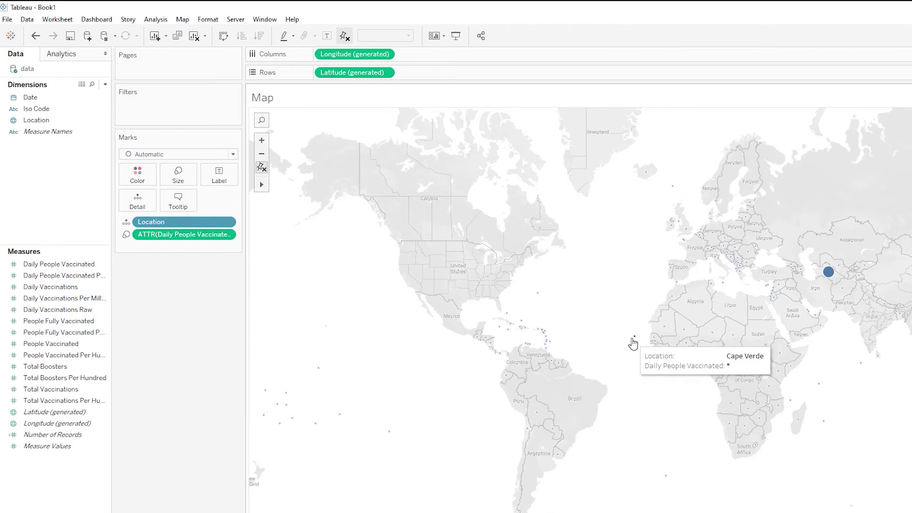
{"action": "mouse_move", "coordinate": [544, 300]}
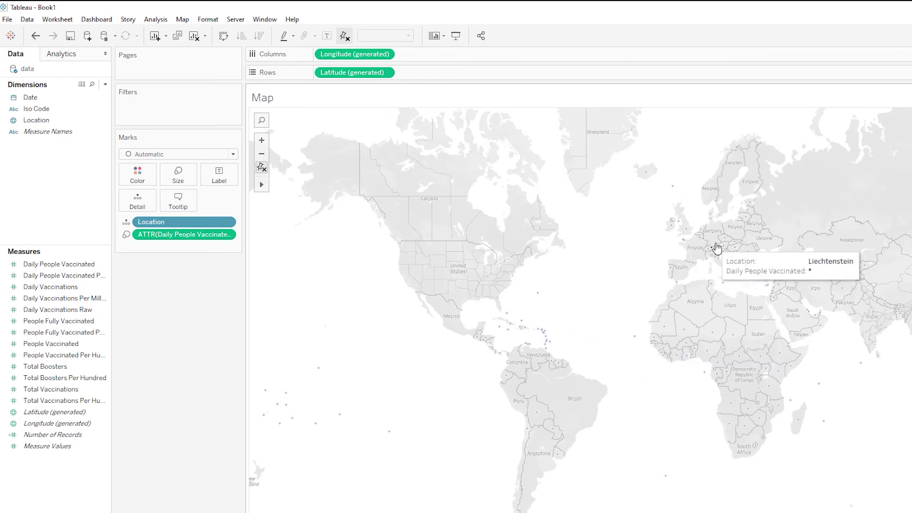
{"action": "mouse_move", "coordinate": [760, 248]}
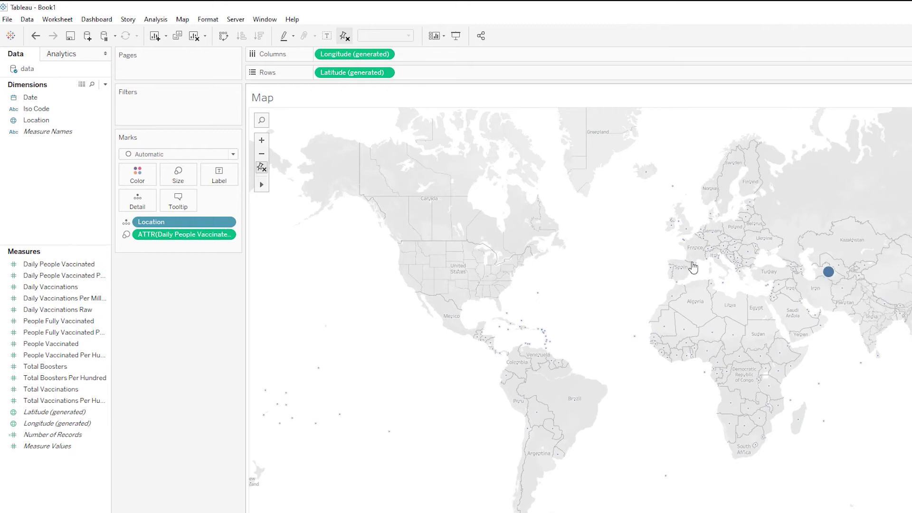
{"action": "mouse_move", "coordinate": [647, 176]}
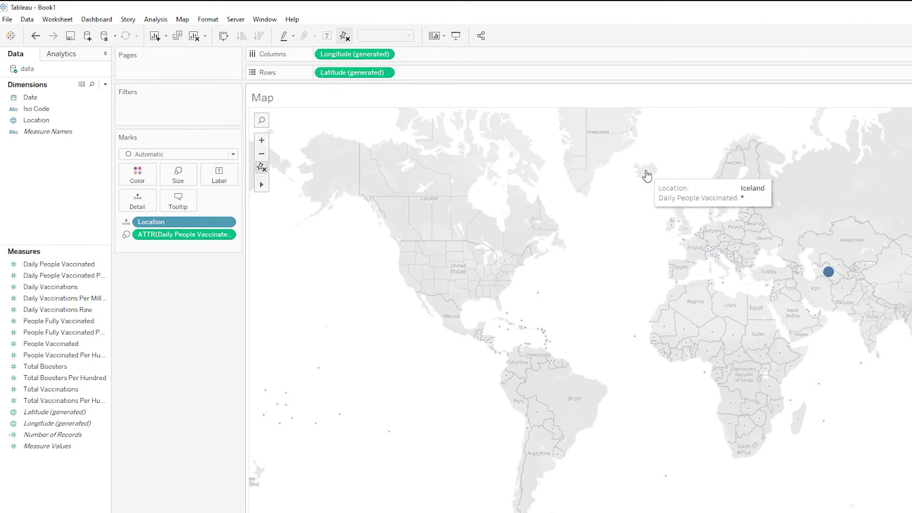
{"action": "left_click", "coordinate": [126, 235]}
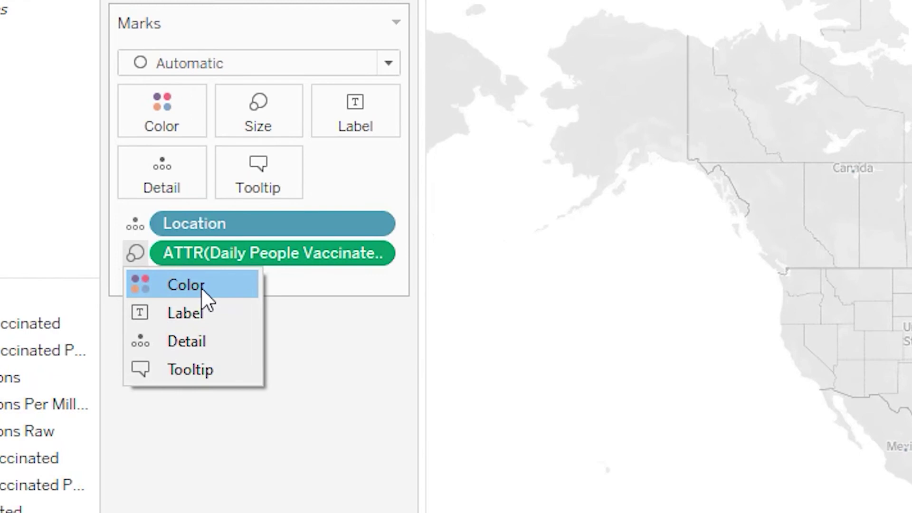
{"action": "left_click", "coordinate": [201, 288]}
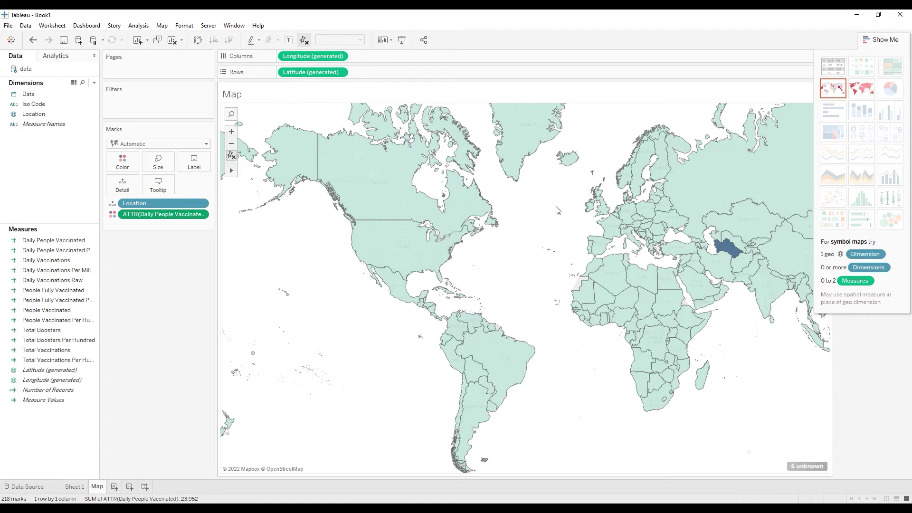
{"action": "left_click_drag", "start_coordinate": [564, 221], "coordinate": [551, 221]}
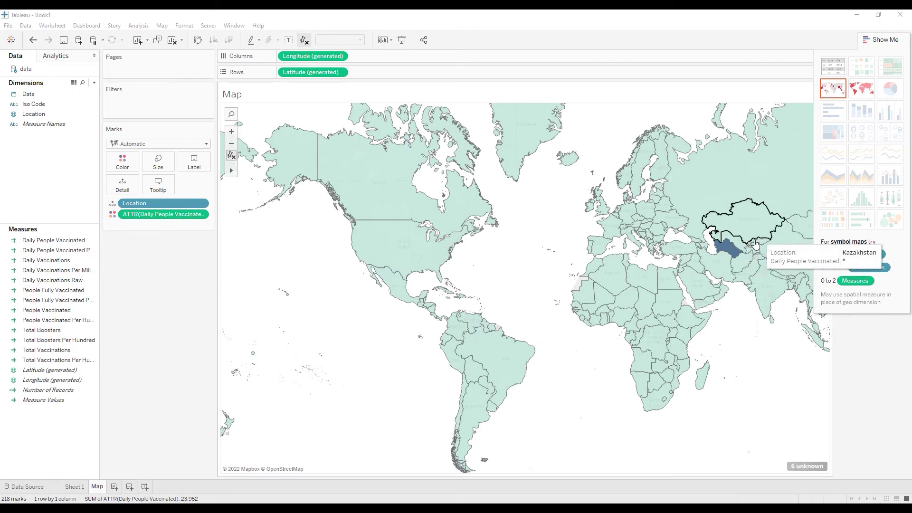
- Give the Daily People Vaccinated colours a 5-step stepped Automatic palette and apply it
{"action": "left_click", "coordinate": [202, 217]}
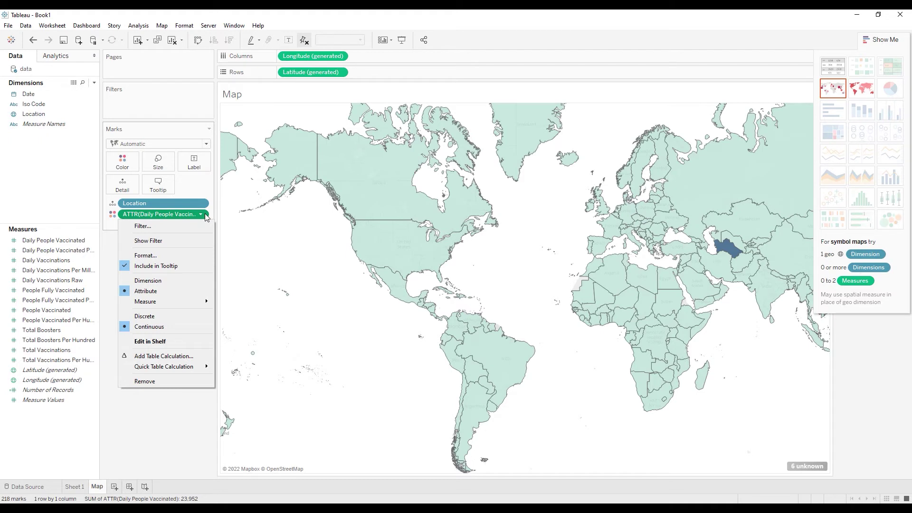
{"action": "left_click", "coordinate": [185, 327]}
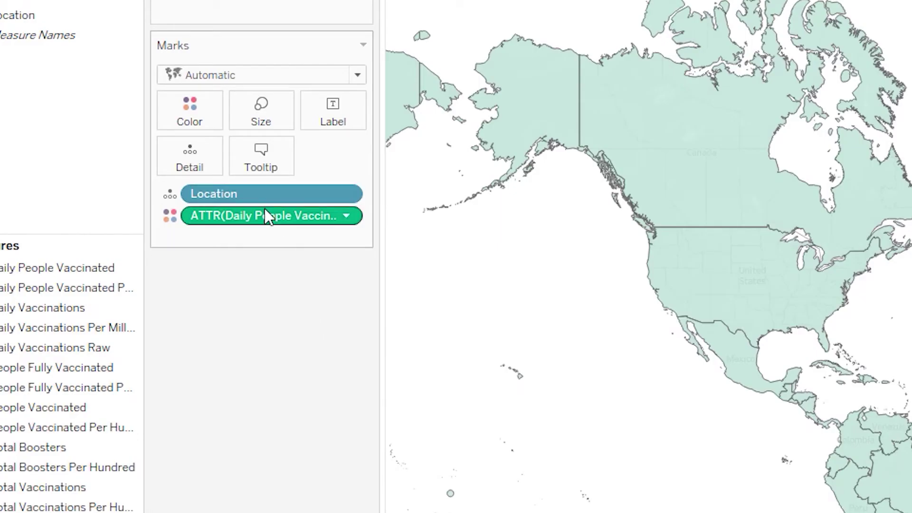
{"action": "left_click", "coordinate": [318, 215]}
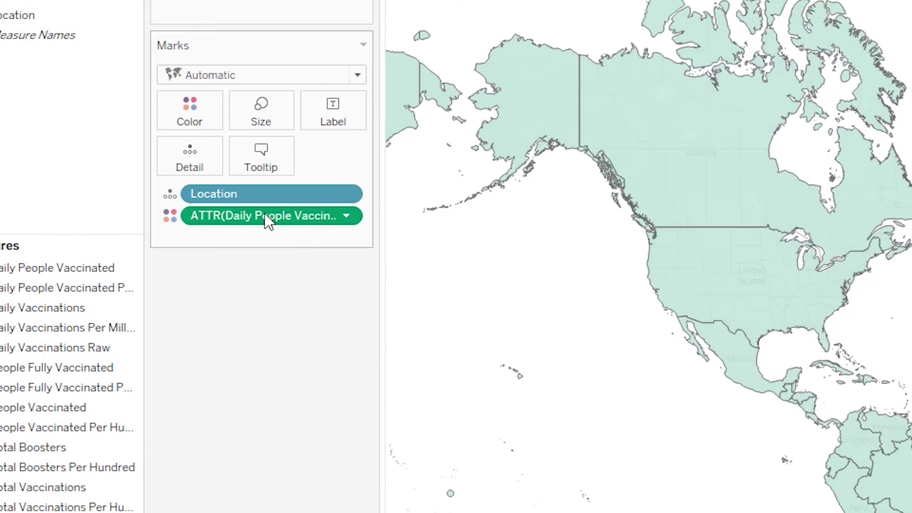
{"action": "left_click", "coordinate": [201, 116]}
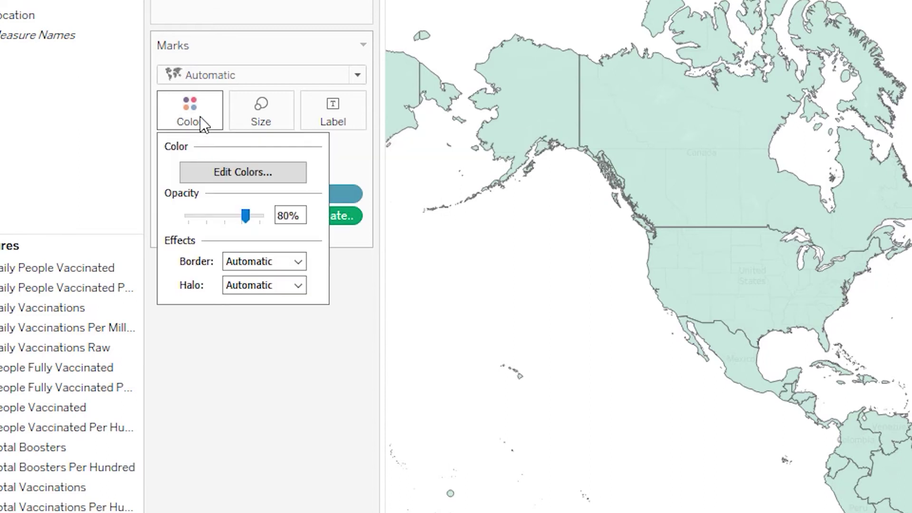
{"action": "left_click", "coordinate": [278, 175]}
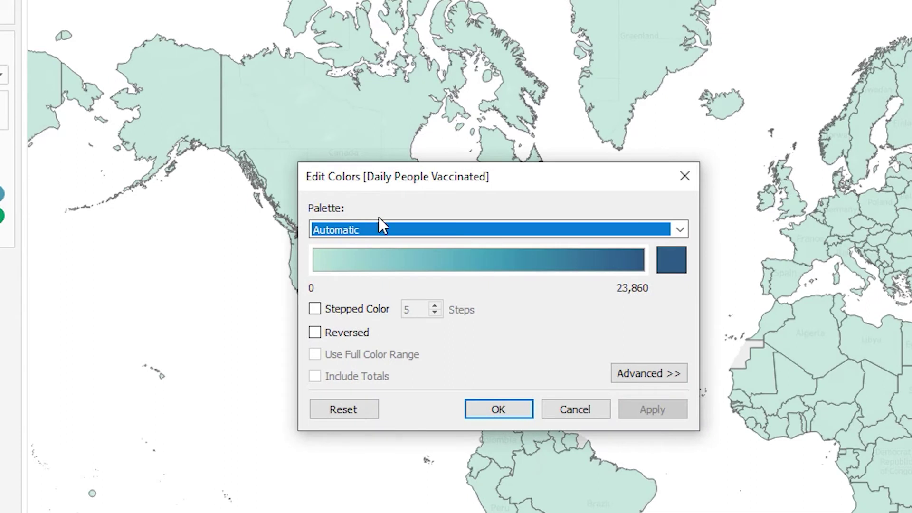
{"action": "left_click", "coordinate": [315, 308]}
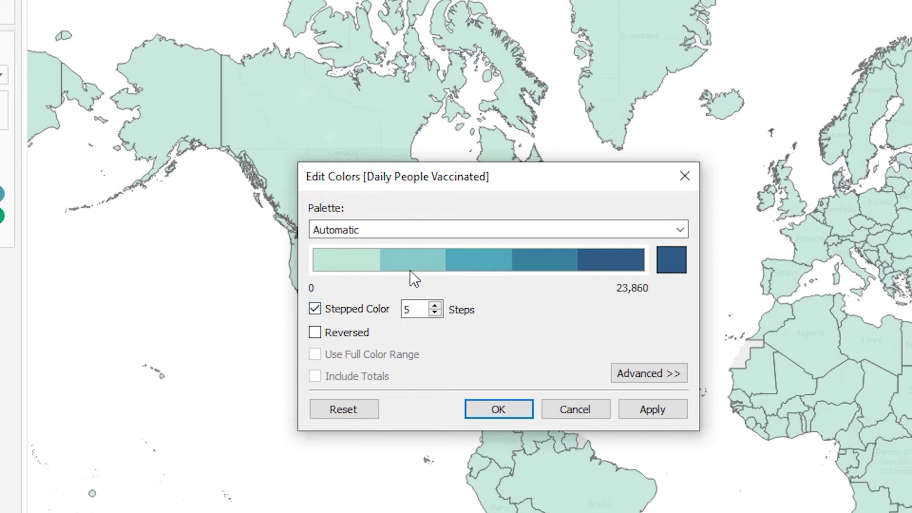
{"action": "left_click", "coordinate": [679, 230]}
{"action": "mouse_move", "coordinate": [682, 269]}
{"action": "left_mouse_down"}
{"action": "mouse_move", "coordinate": [684, 326]}
{"action": "mouse_move", "coordinate": [697, 259]}
{"action": "left_mouse_up"}
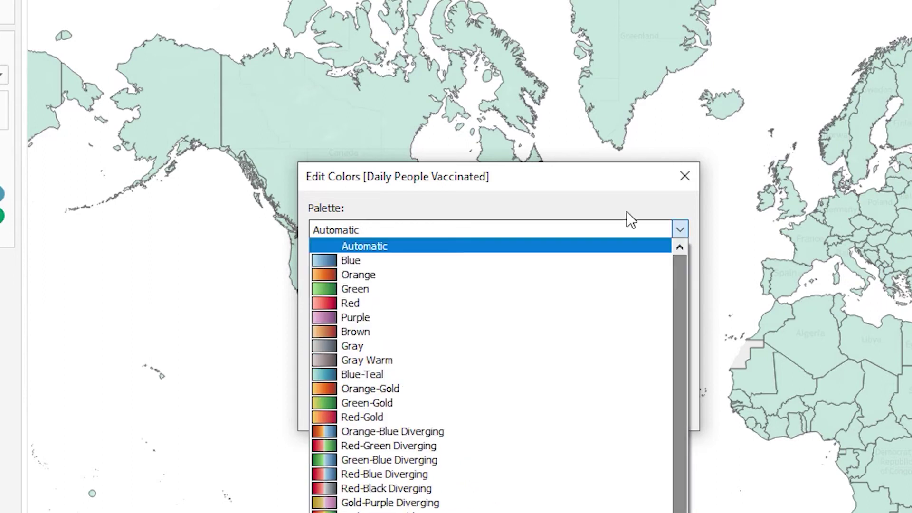
{"action": "left_click", "coordinate": [611, 194]}
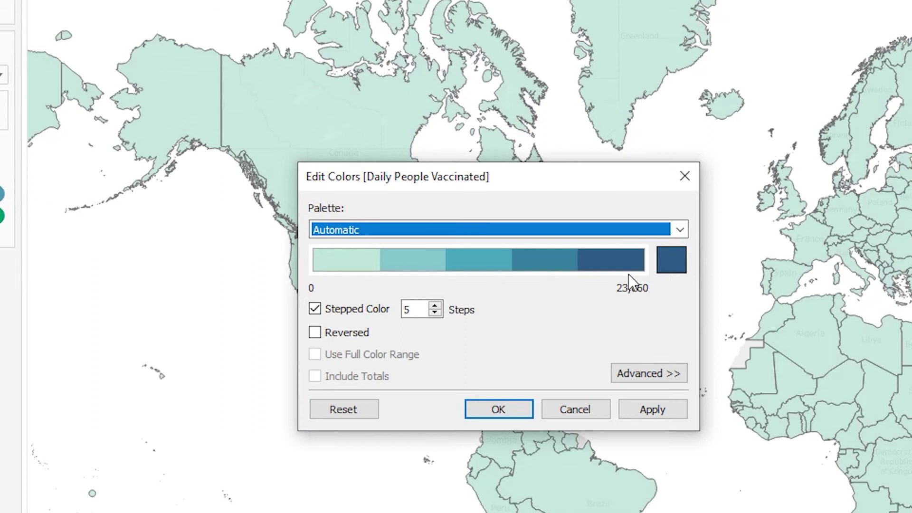
{"action": "left_click", "coordinate": [654, 409]}
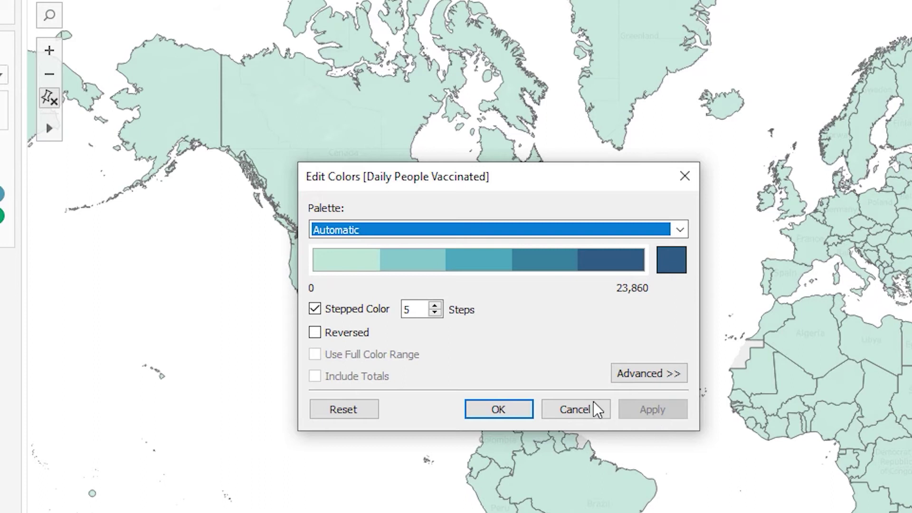
{"action": "left_click", "coordinate": [502, 410]}
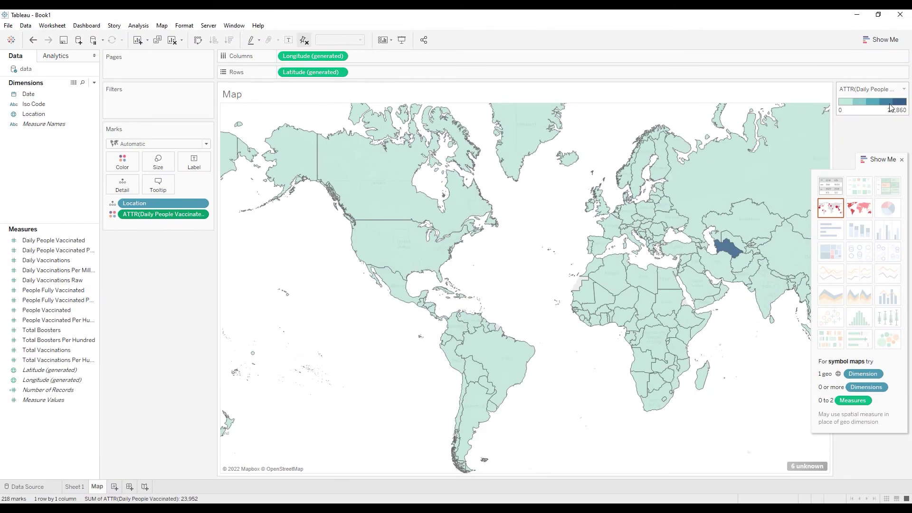
{"action": "mouse_move", "coordinate": [627, 208]}
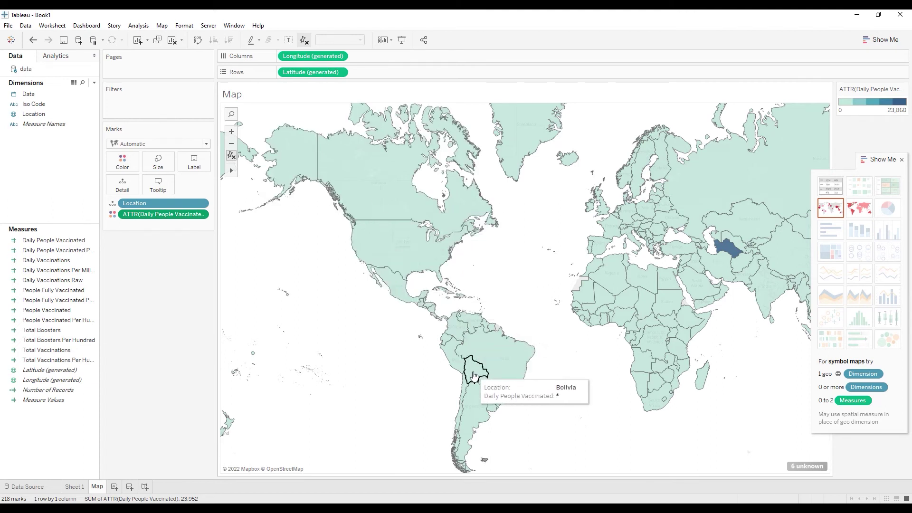
- Add Date to the map's marks as detail and set it to Exact Date
{"action": "scroll", "coordinate": [494, 274], "scroll_direction": "up", "scroll_amount": 1}
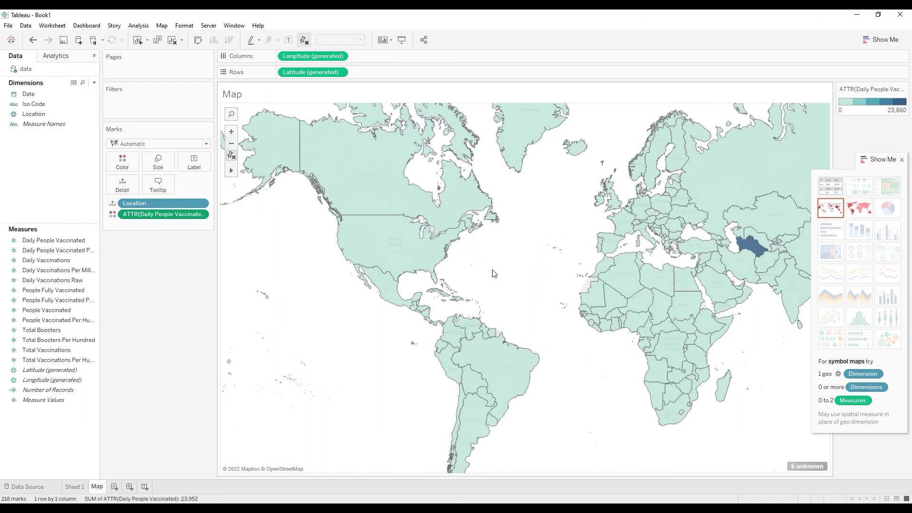
{"action": "scroll", "coordinate": [494, 274], "scroll_direction": "up", "scroll_amount": 2}
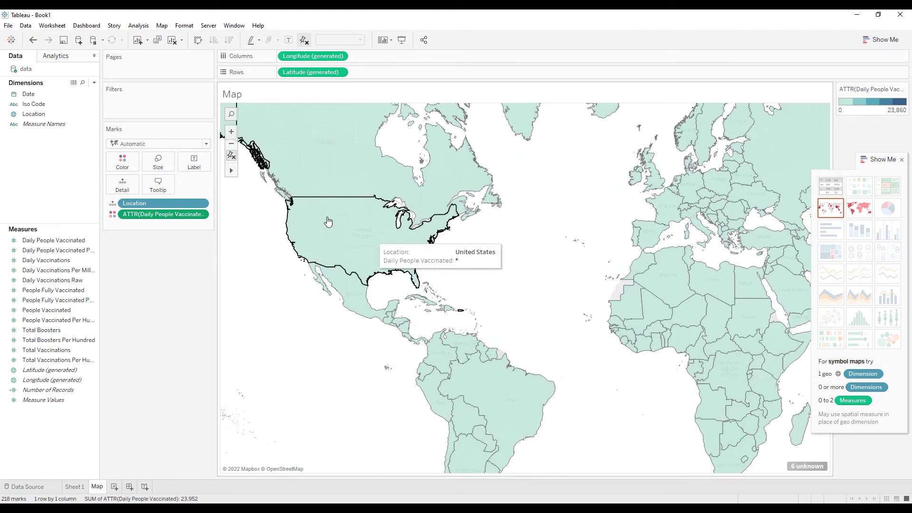
{"action": "left_click", "coordinate": [41, 95]}
{"action": "left_click_drag", "start_coordinate": [41, 97], "coordinate": [158, 223]}
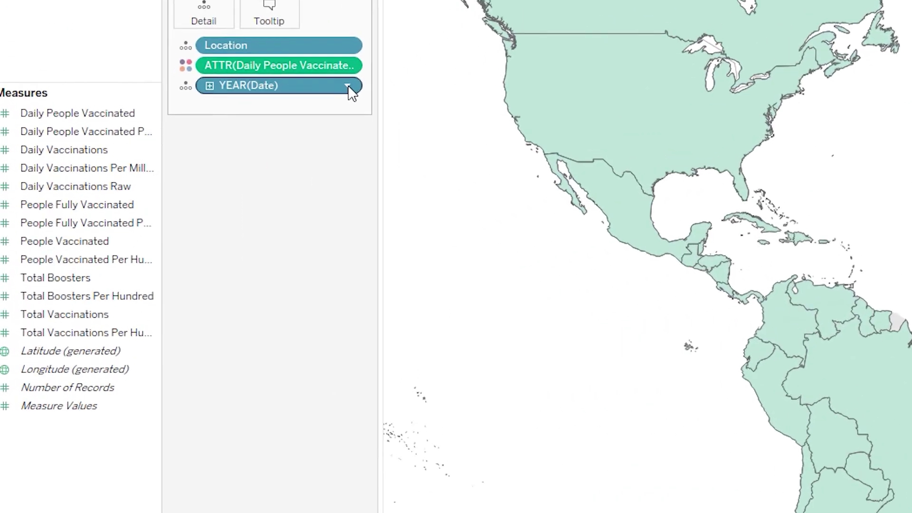
{"action": "left_click", "coordinate": [348, 87]}
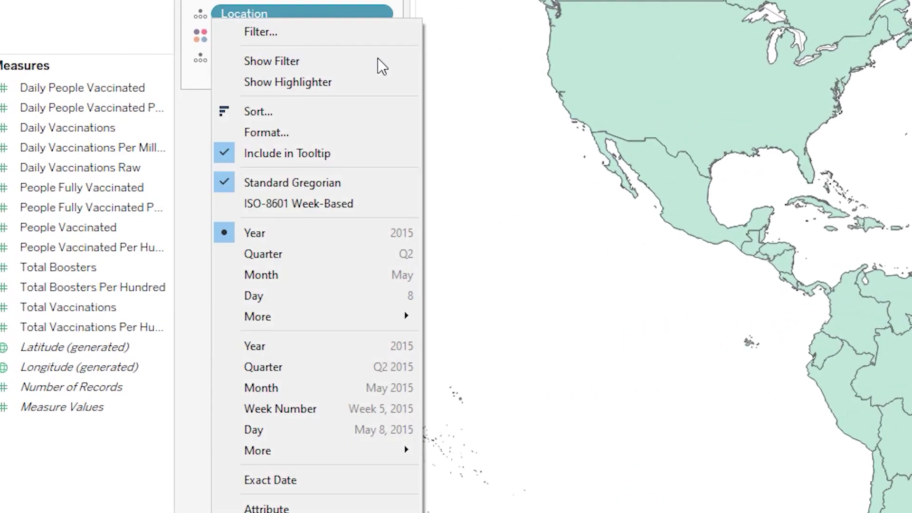
{"action": "left_click", "coordinate": [330, 476]}
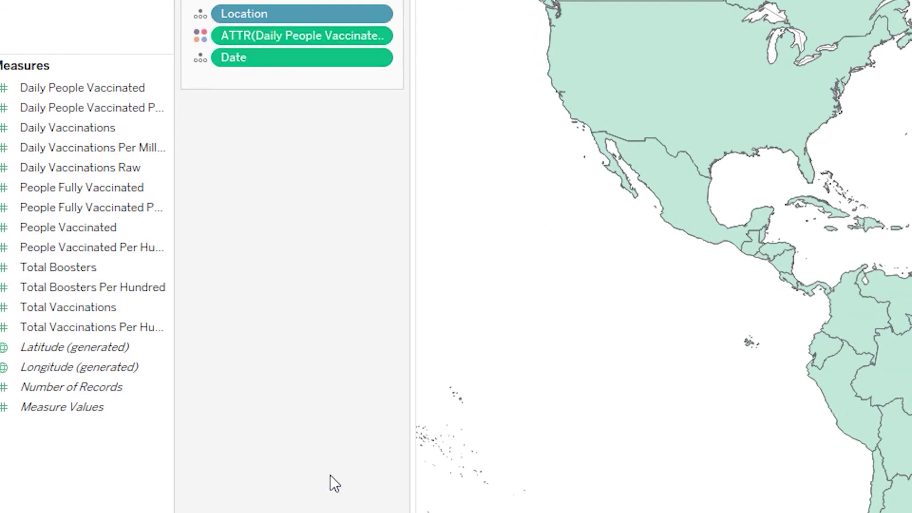
{"action": "mouse_move", "coordinate": [636, 100]}
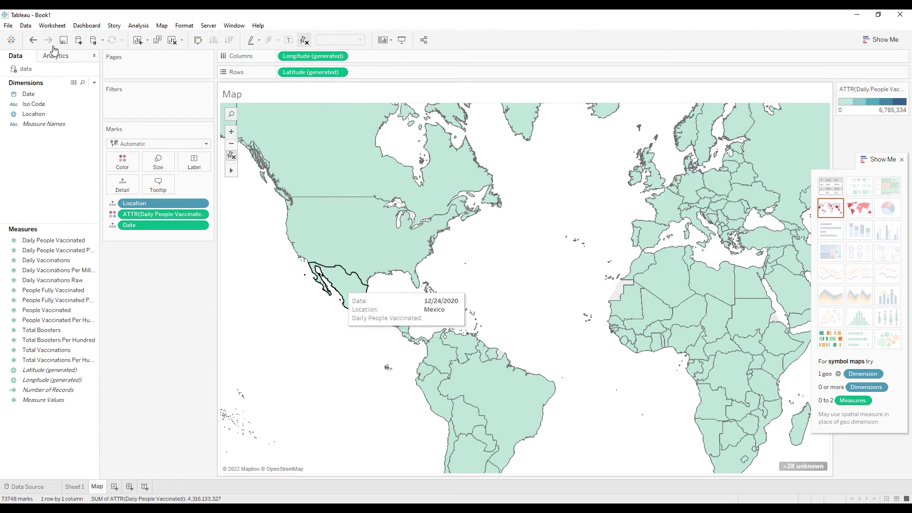
{"action": "left_click", "coordinate": [9, 26]}
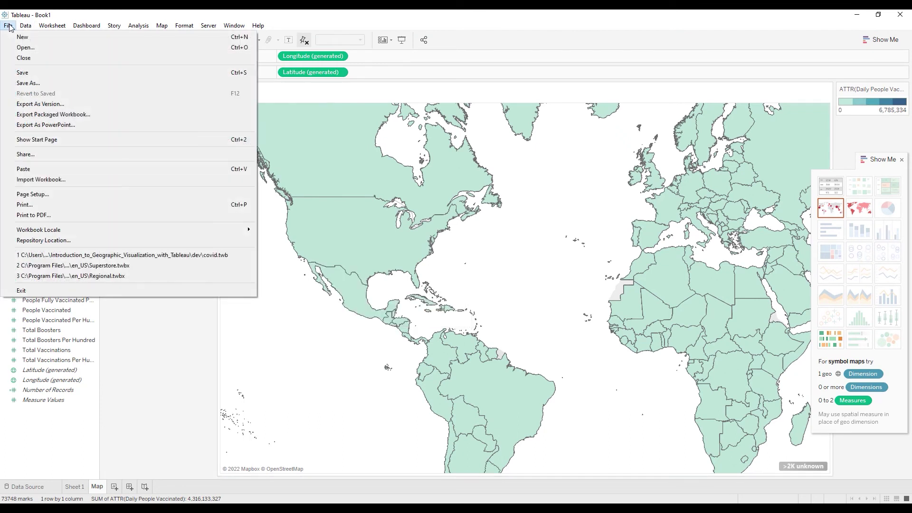
- Save the workbook as vacc in C:\temp, then hide and restore the Show Me panel
{"action": "left_click", "coordinate": [41, 81]}
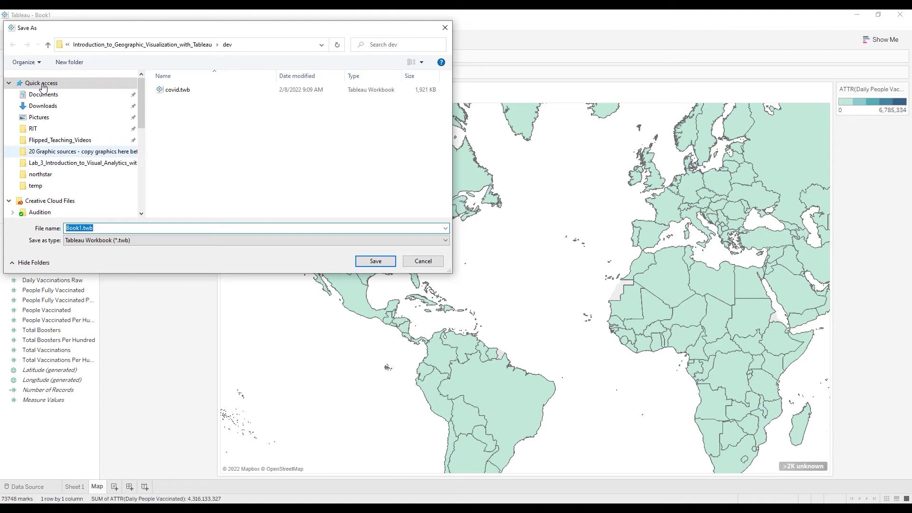
{"action": "left_click", "coordinate": [55, 186]}
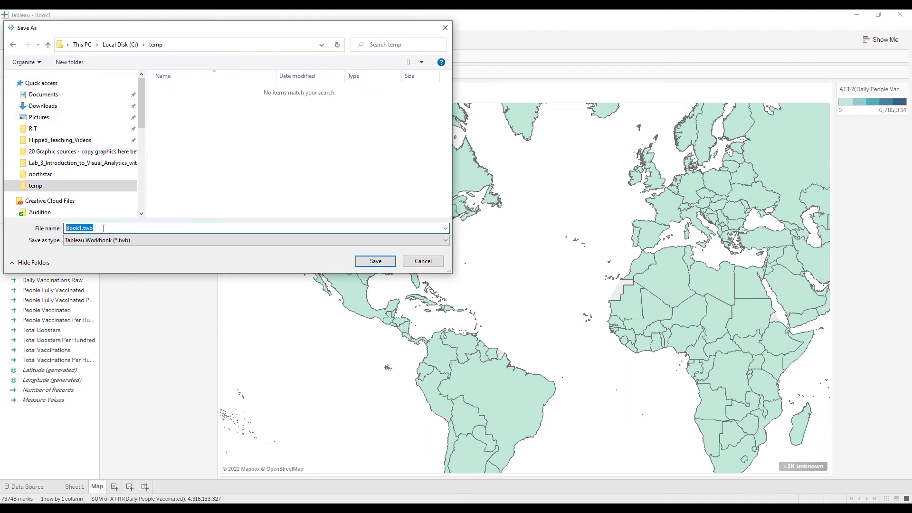
{"action": "type", "text": "vacc"}
{"action": "left_click", "coordinate": [375, 261]}
{"action": "mouse_move", "coordinate": [659, 306]}
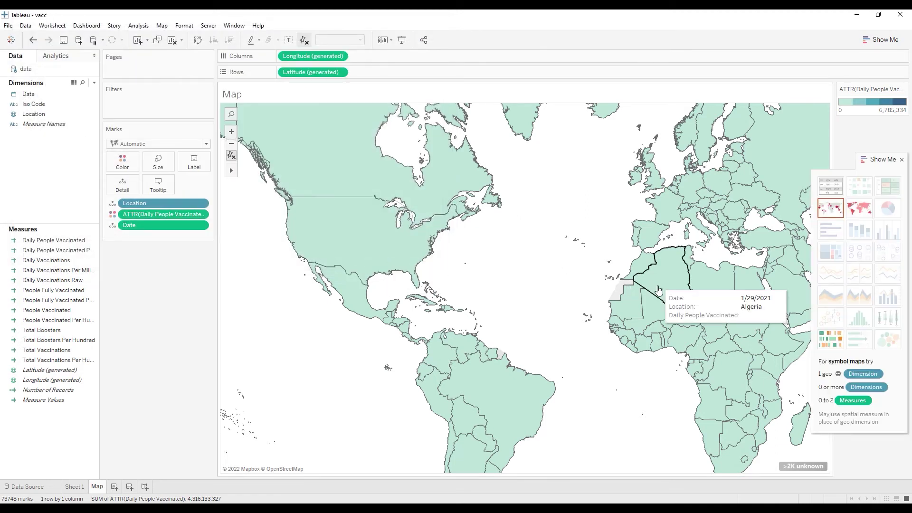
{"action": "mouse_move", "coordinate": [632, 336]}
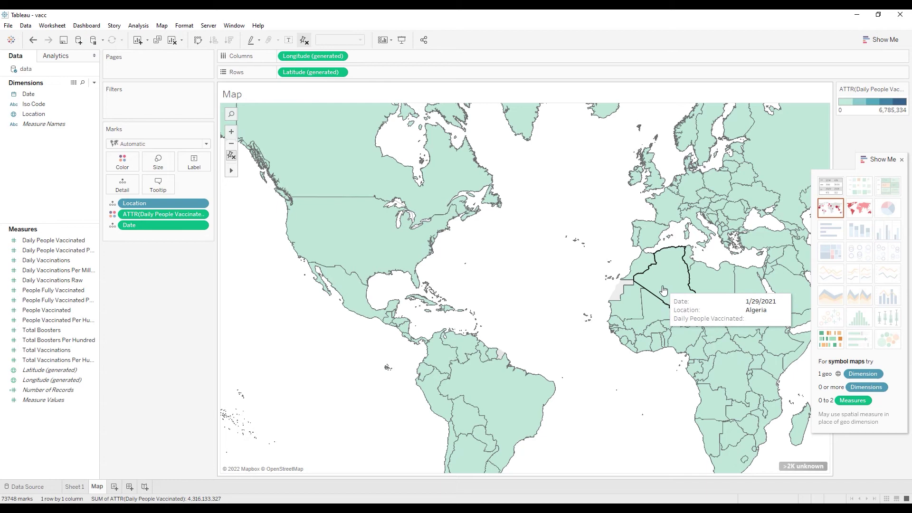
{"action": "mouse_move", "coordinate": [706, 289]}
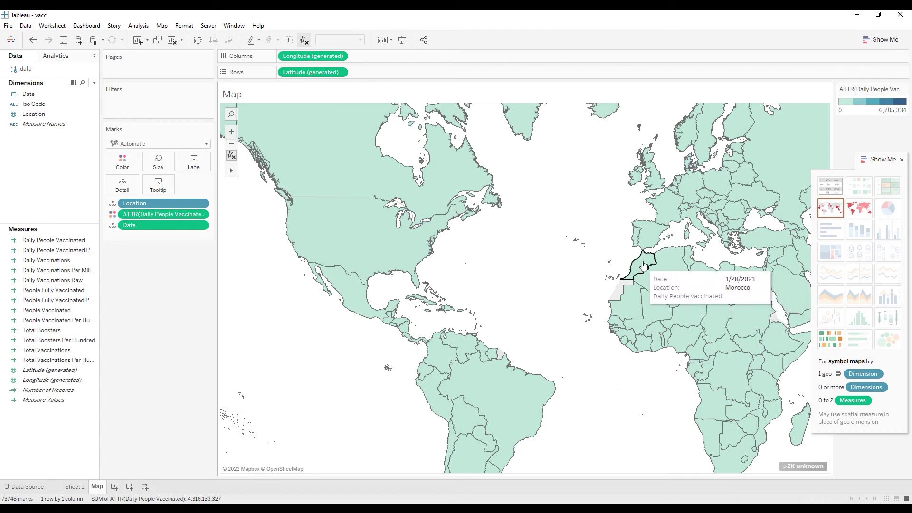
{"action": "mouse_move", "coordinate": [654, 237]}
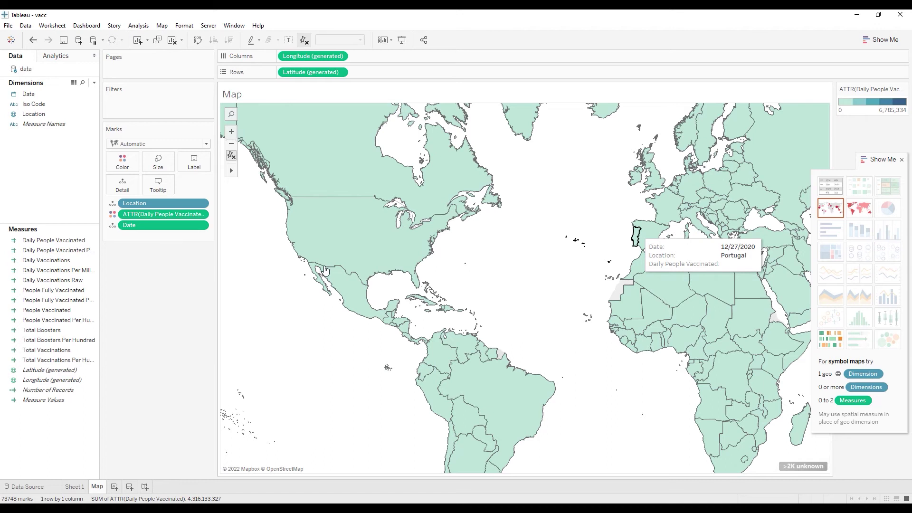
{"action": "key", "text": "ctrl+1"}
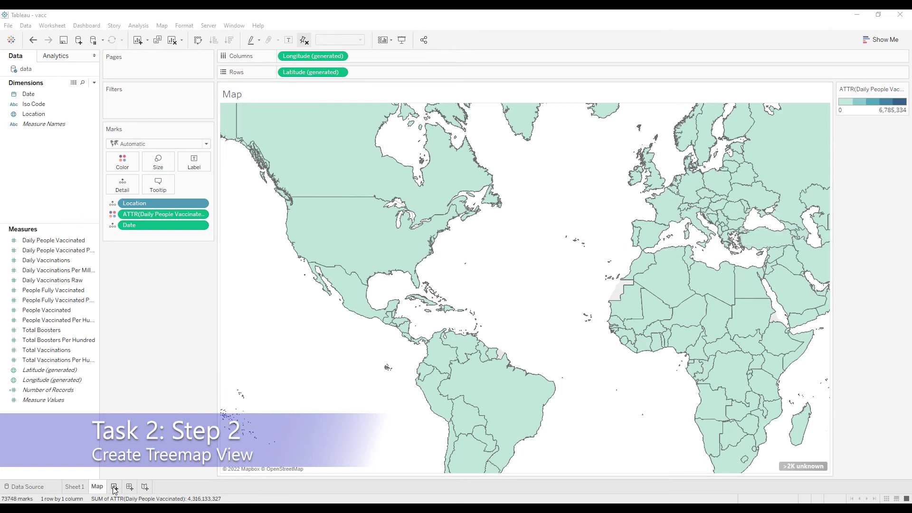
{"action": "key", "text": "ctrl+1"}
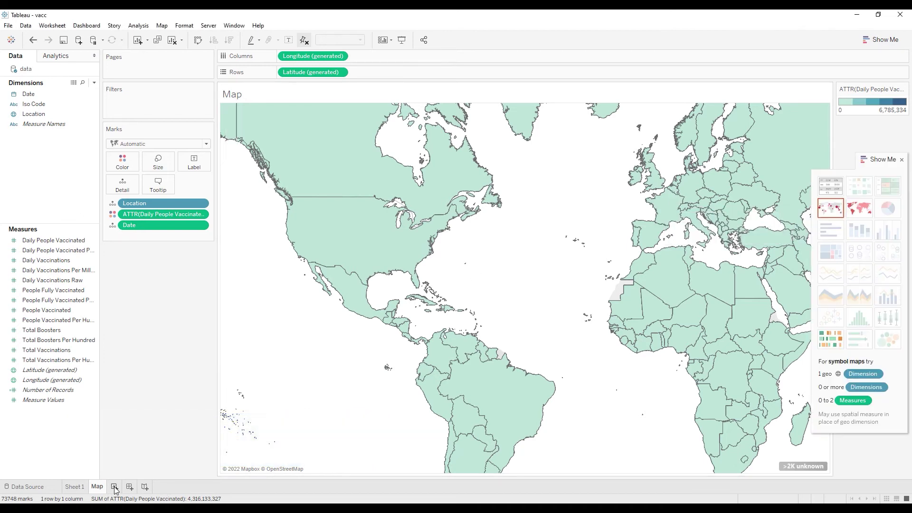
- Create a new worksheet and rename it Treemap
{"action": "left_click", "coordinate": [115, 487]}
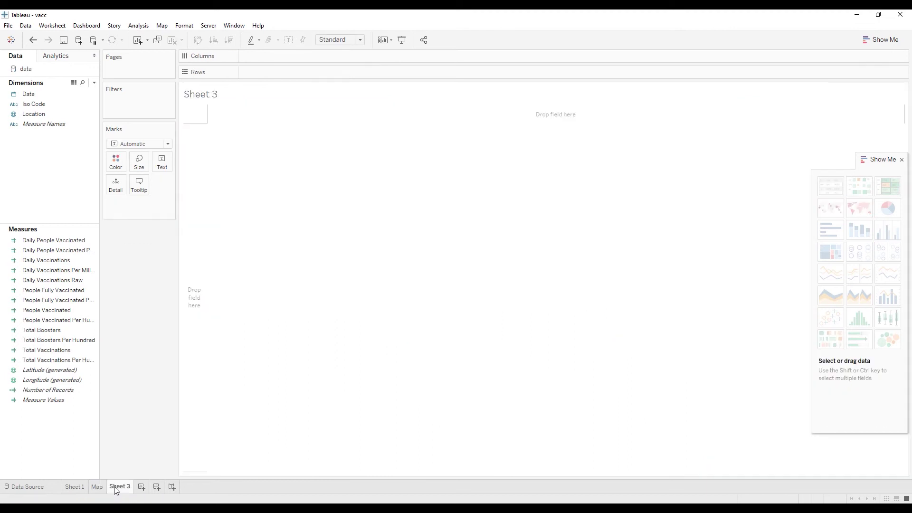
{"action": "right_click", "coordinate": [123, 489]}
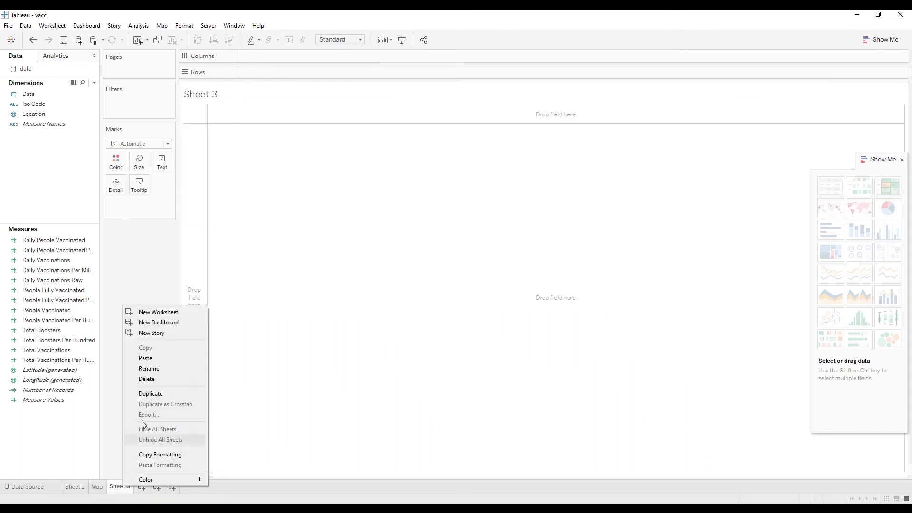
{"action": "left_click", "coordinate": [148, 372]}
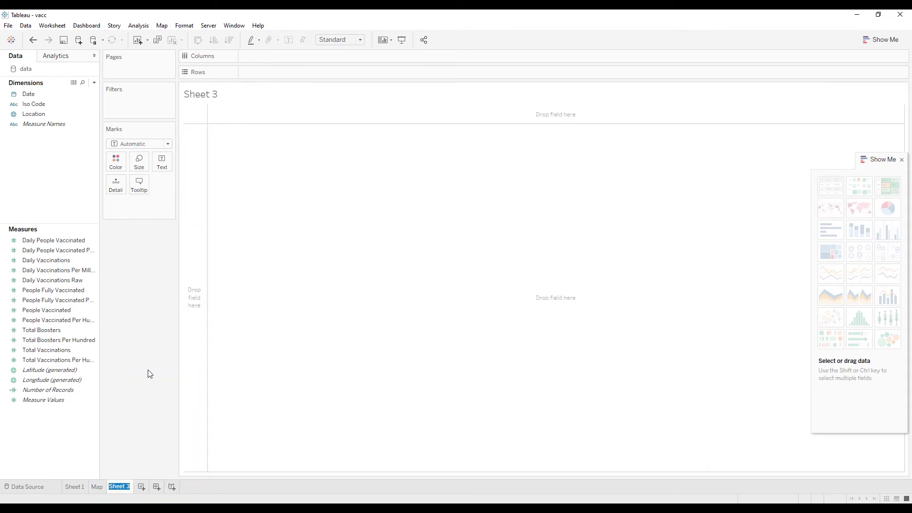
{"action": "type", "text": "Treemap"}
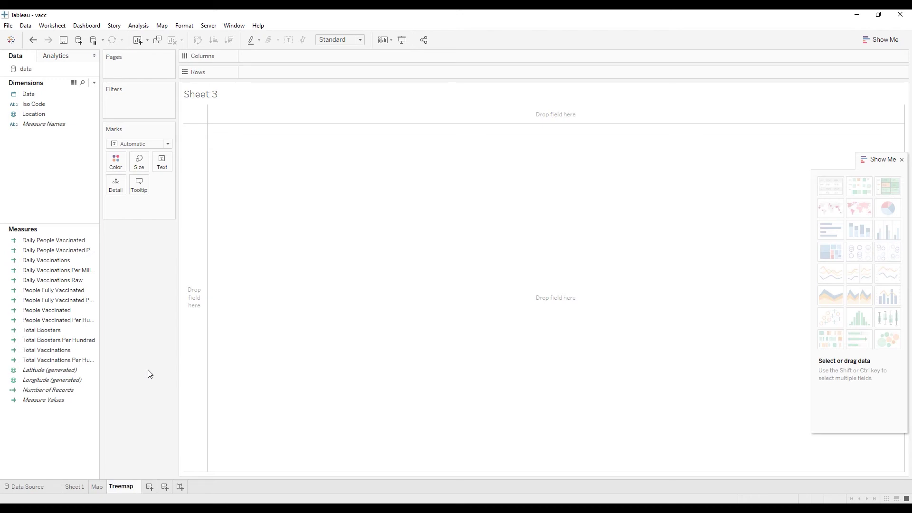
{"action": "key", "text": "Return"}
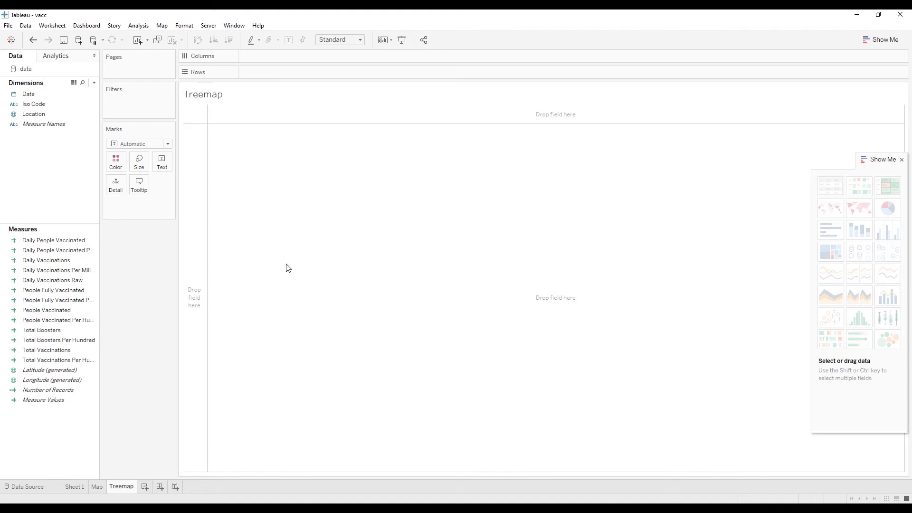
- Chart Daily People Vaccinated by Location as a Treemap and widen the shelves panel
{"action": "left_click", "coordinate": [78, 241]}
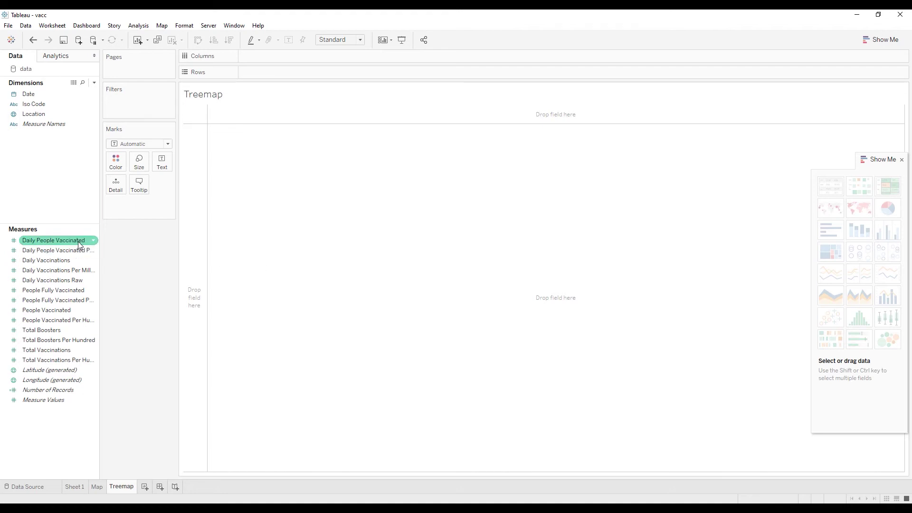
{"action": "left_click_drag", "start_coordinate": [79, 245], "coordinate": [311, 56]}
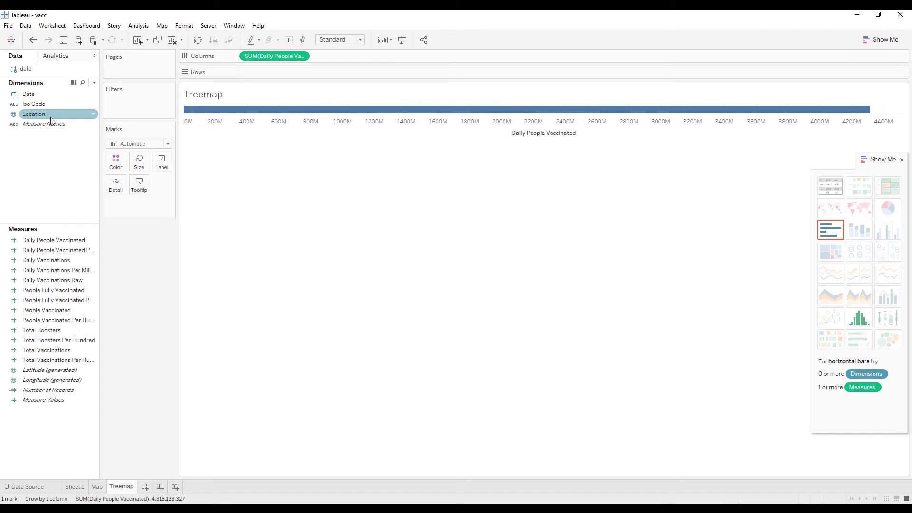
{"action": "left_click_drag", "start_coordinate": [44, 114], "coordinate": [275, 73]}
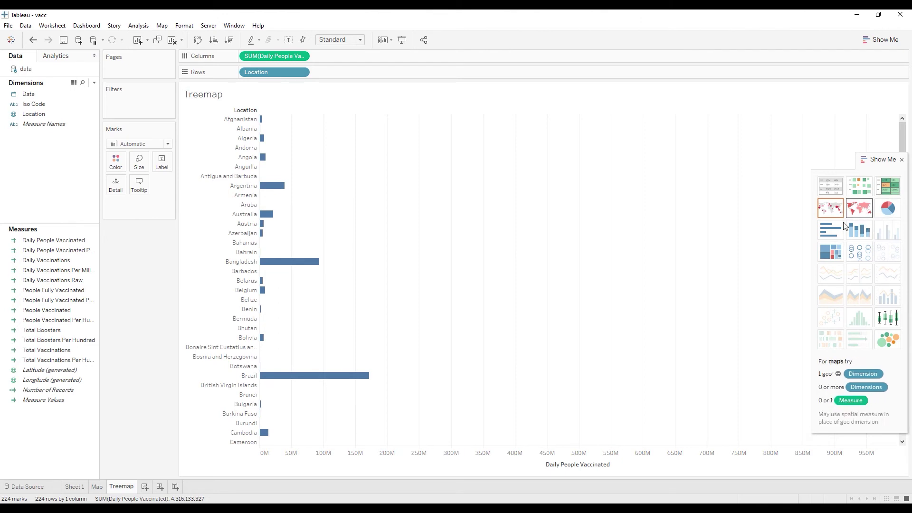
{"action": "left_click", "coordinate": [833, 254]}
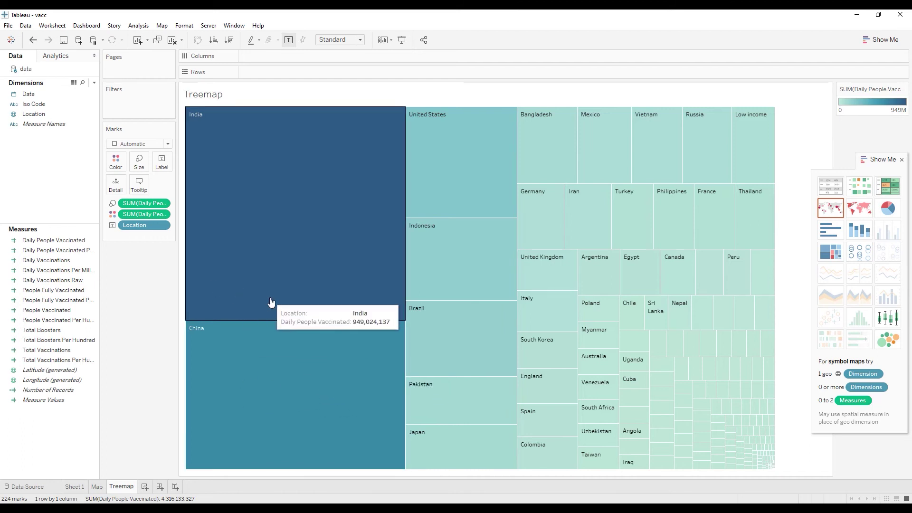
{"action": "left_click_drag", "start_coordinate": [182, 218], "coordinate": [244, 218]}
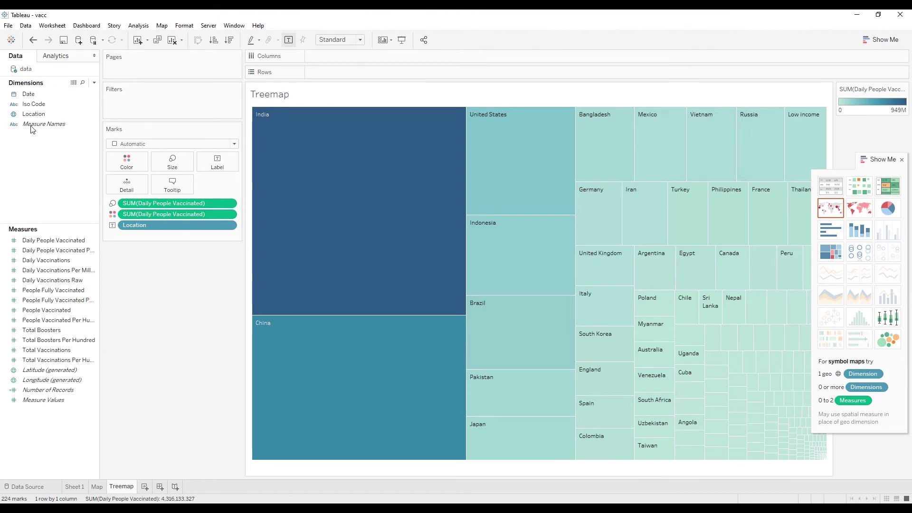
{"action": "left_click", "coordinate": [42, 95]}
- Add Date to the treemap's Tooltip, then hide and restore the Show Me panel
{"action": "left_click_drag", "start_coordinate": [42, 98], "coordinate": [177, 185]}
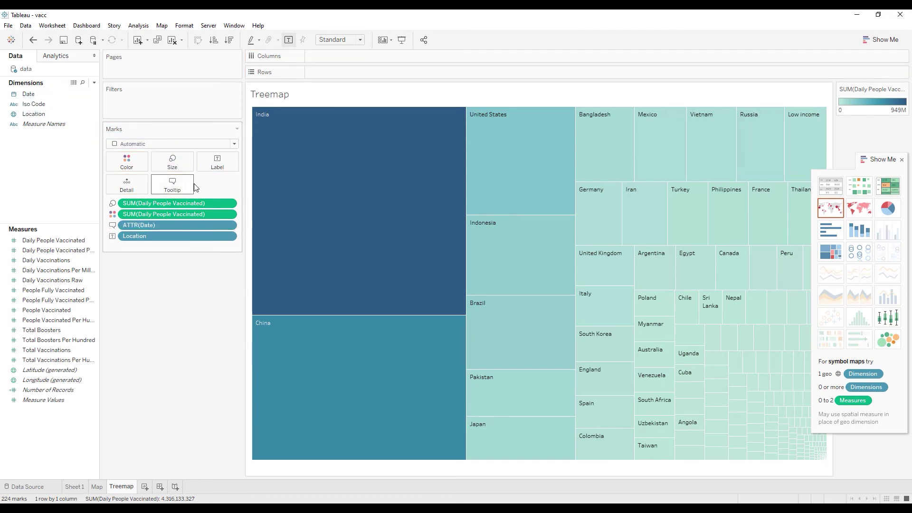
{"action": "mouse_move", "coordinate": [301, 187]}
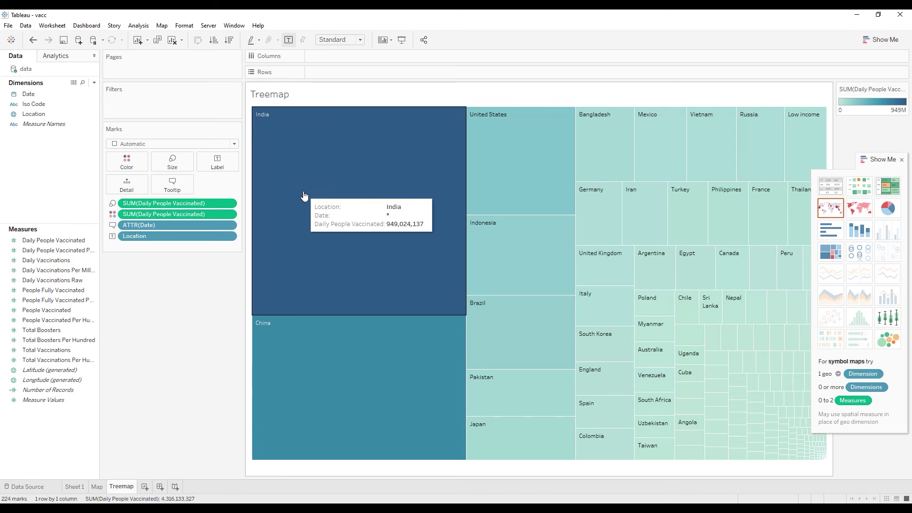
{"action": "key", "text": "ctrl+1"}
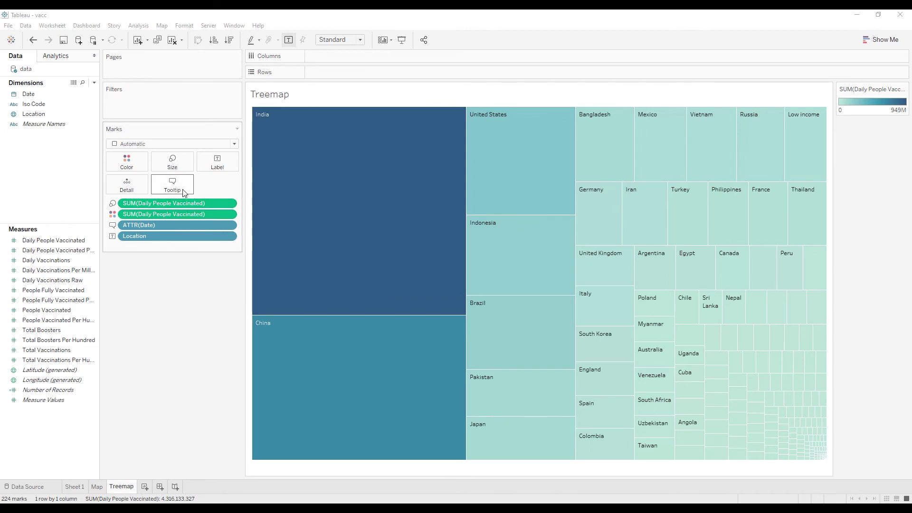
{"action": "key", "text": "ctrl+1"}
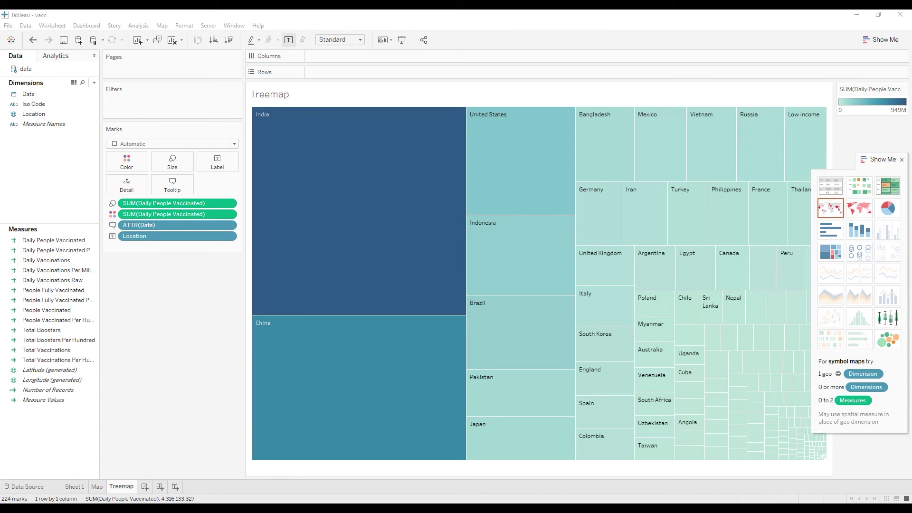
- Format the tooltip's Location line as size 15 bold
{"action": "left_click", "coordinate": [879, 148]}
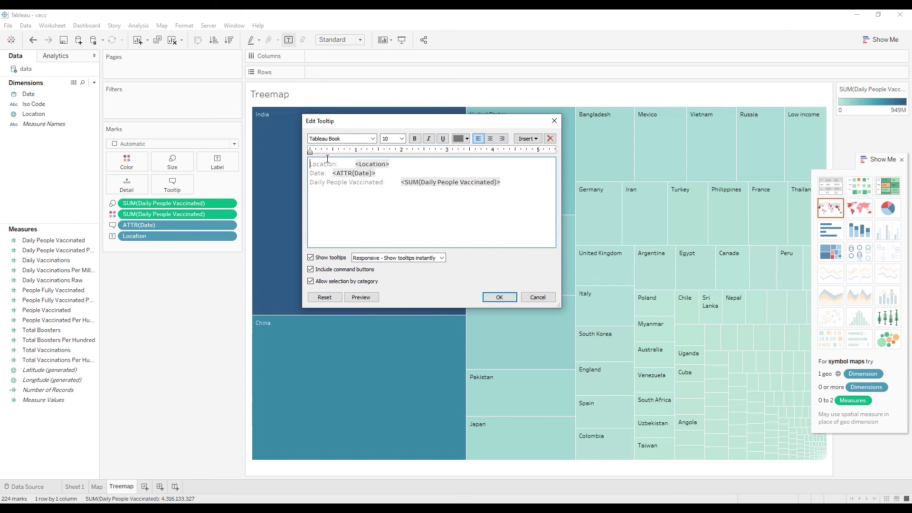
{"action": "left_click_drag", "start_coordinate": [410, 164], "coordinate": [309, 164]}
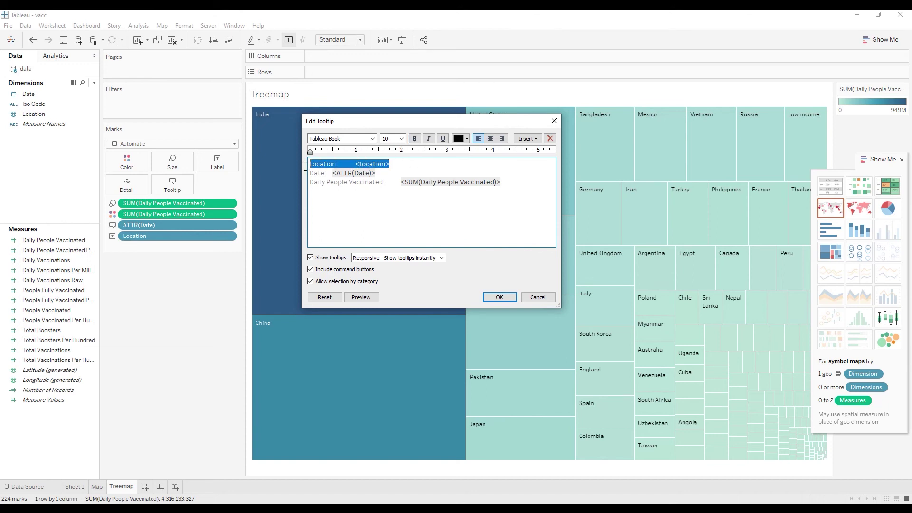
{"action": "left_click", "coordinate": [402, 139]}
{"action": "left_click", "coordinate": [401, 184]}
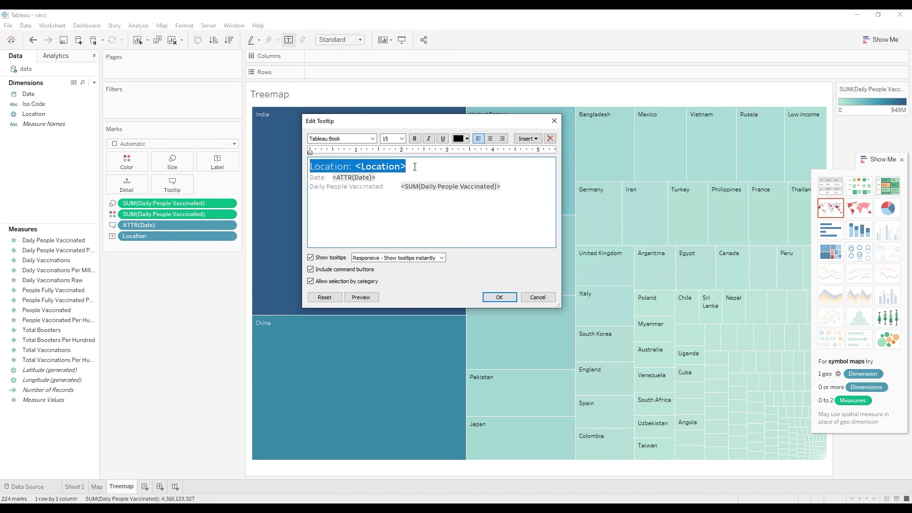
{"action": "left_click", "coordinate": [416, 139]}
{"action": "left_click", "coordinate": [500, 297]}
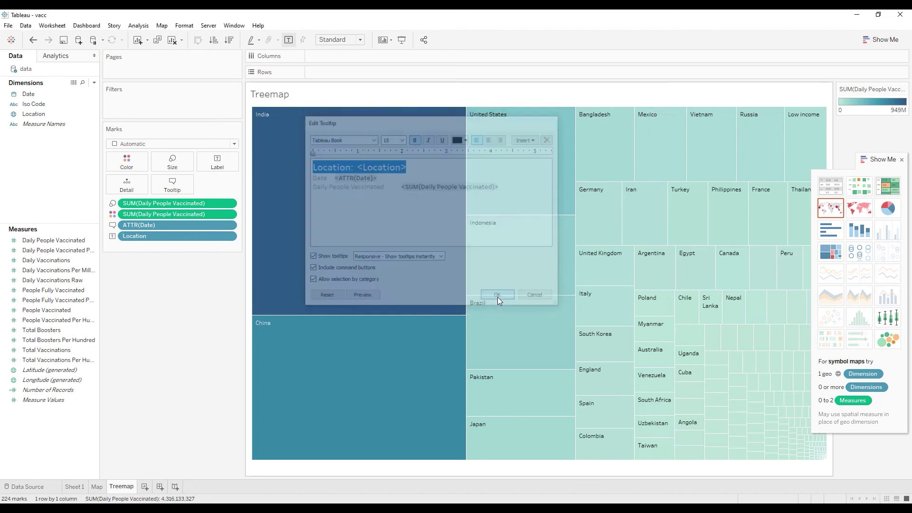
{"action": "mouse_move", "coordinate": [435, 239]}
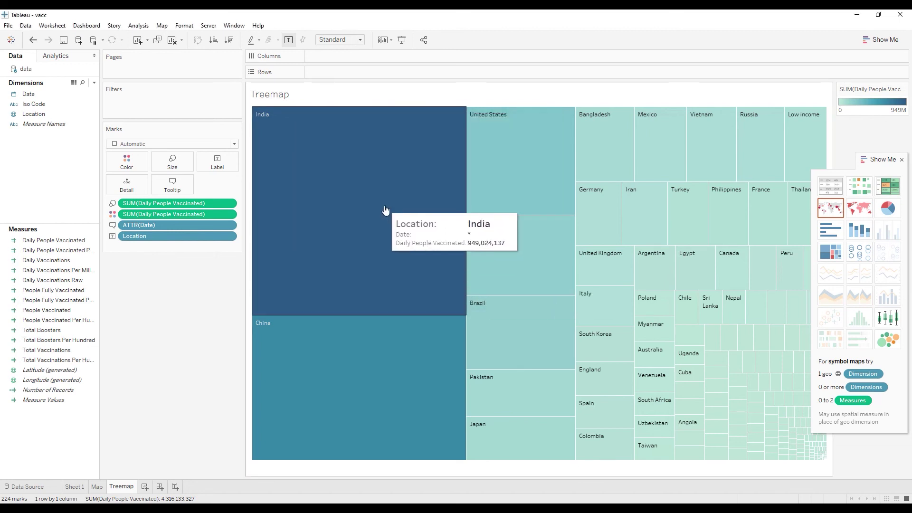
{"action": "mouse_move", "coordinate": [362, 358]}
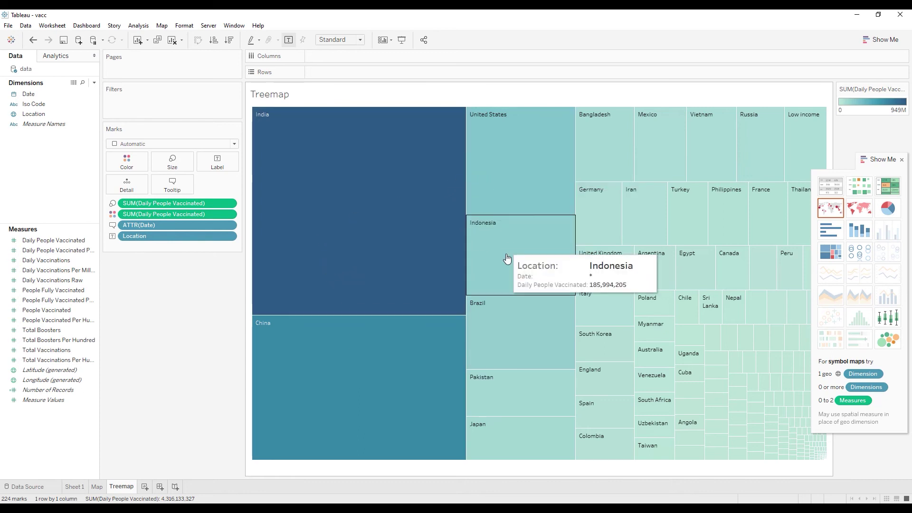
{"action": "mouse_move", "coordinate": [502, 394]}
{"action": "mouse_move", "coordinate": [659, 150]}
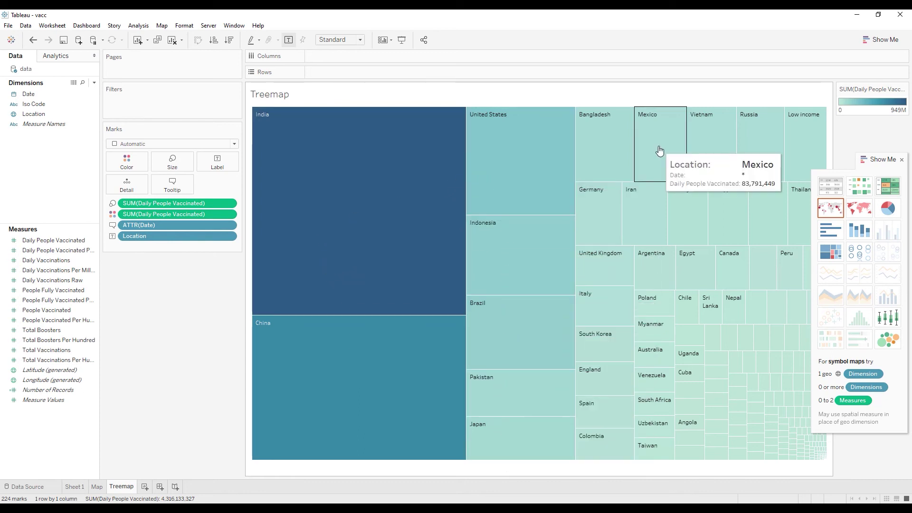
{"action": "mouse_move", "coordinate": [604, 150]}
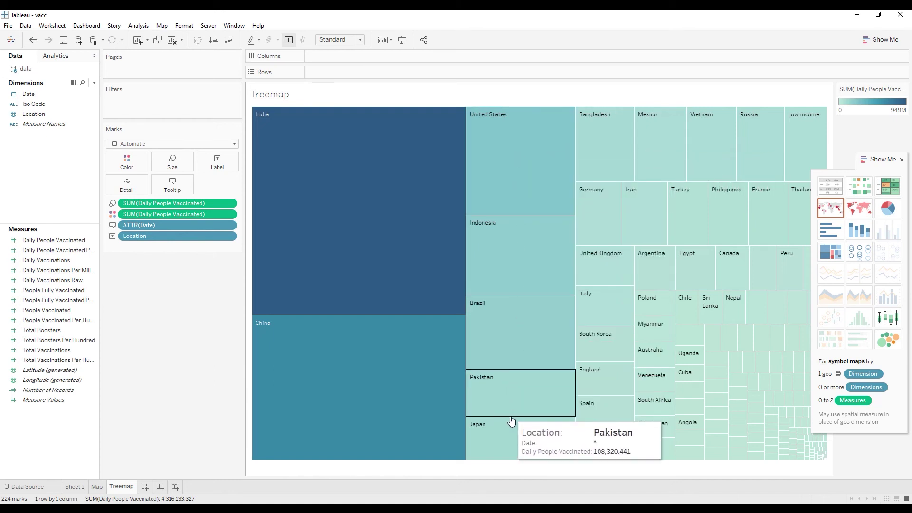
{"action": "mouse_move", "coordinate": [355, 195]}
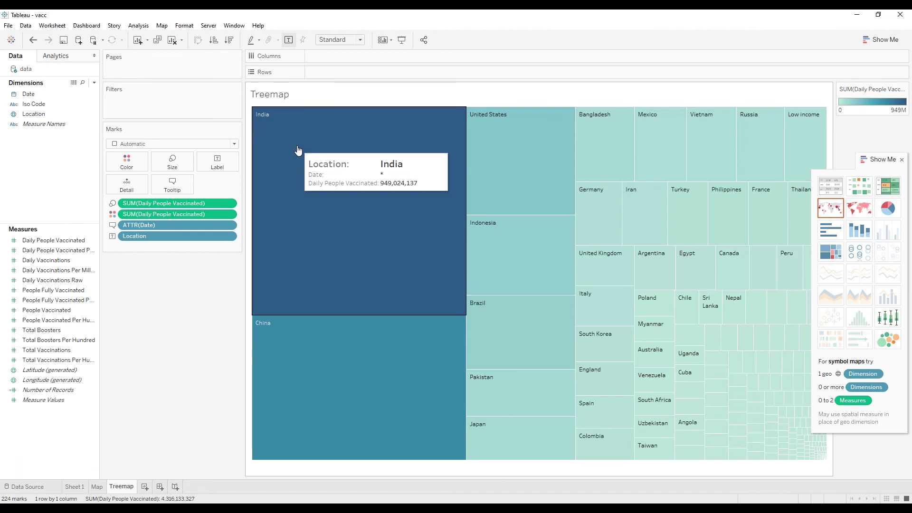
- Close Show Me and add a new worksheet renamed Timeline
{"action": "left_click", "coordinate": [901, 160]}
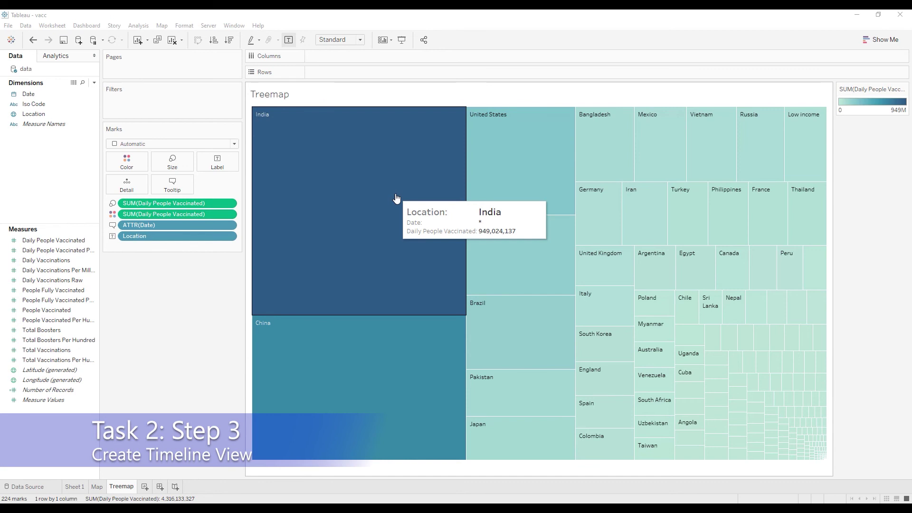
{"action": "left_click", "coordinate": [144, 487]}
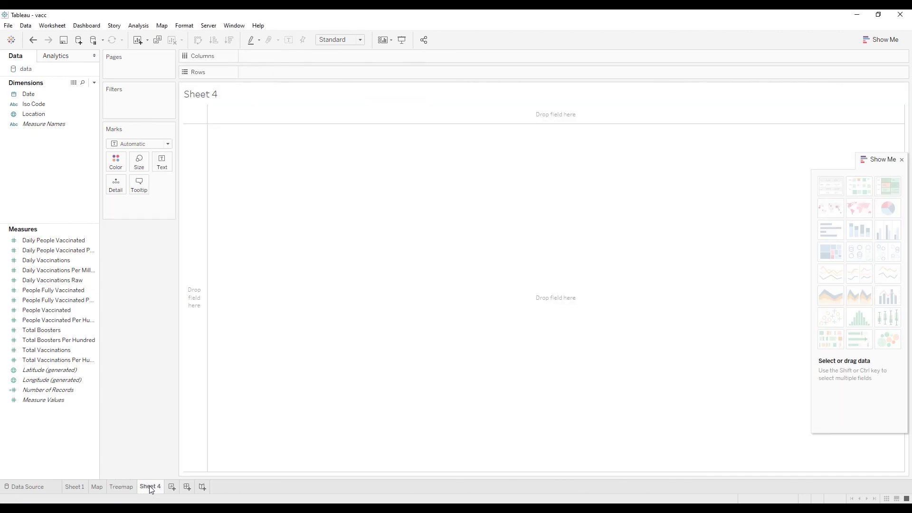
{"action": "right_click", "coordinate": [151, 486]}
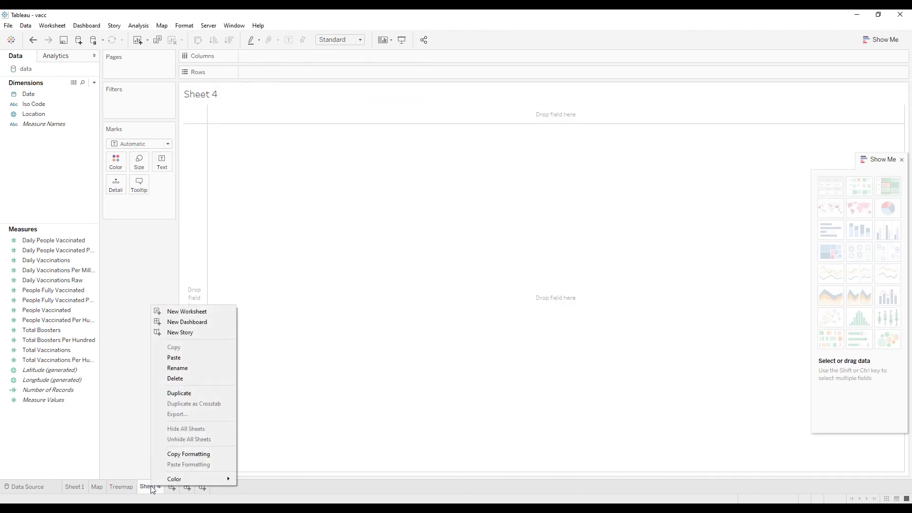
{"action": "left_click", "coordinate": [186, 369]}
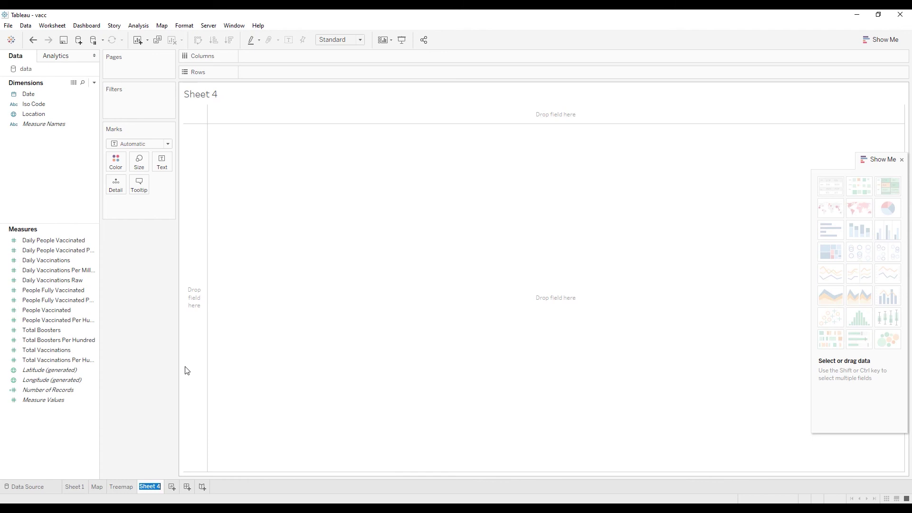
{"action": "type", "text": "Timeline"}
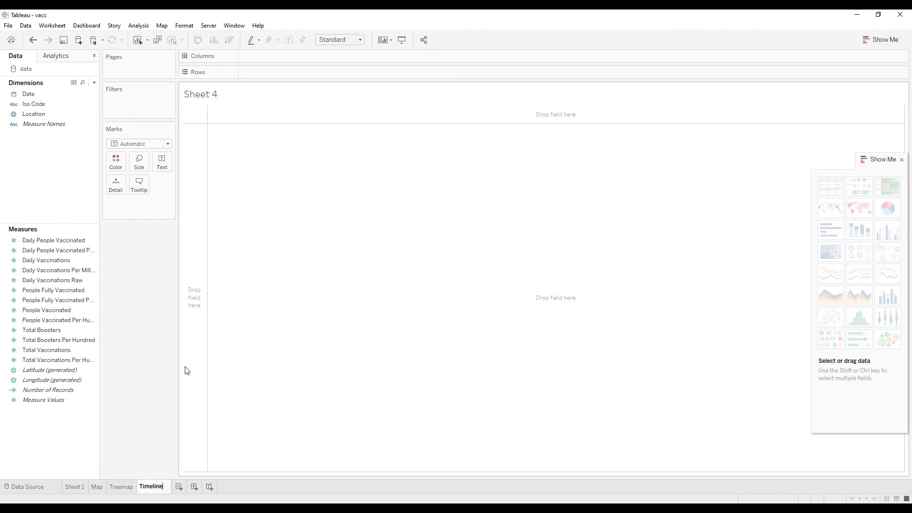
{"action": "key", "text": "Return"}
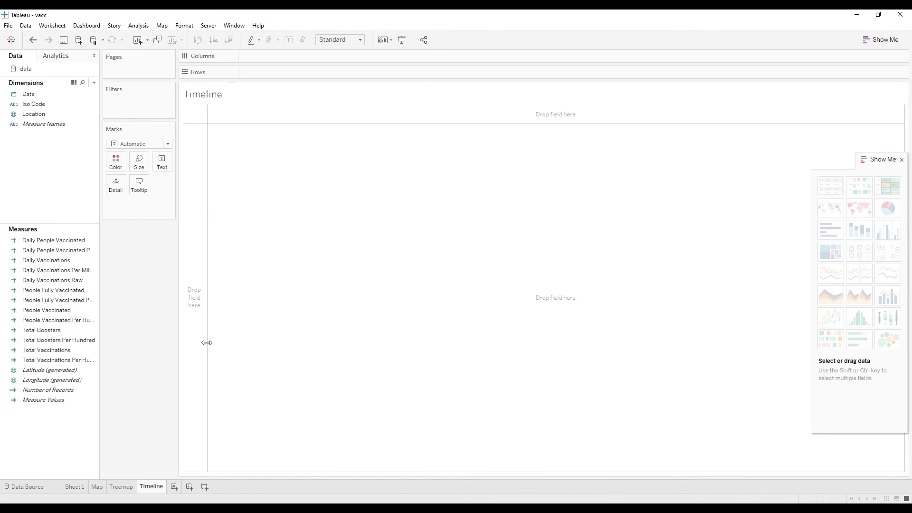
{"action": "left_click", "coordinate": [40, 96]}
- Plot SUM(Daily People Vaccinated) over continuous Exact Date as a line chart, hiding Show Me
{"action": "left_click_drag", "start_coordinate": [39, 95], "coordinate": [275, 56]}
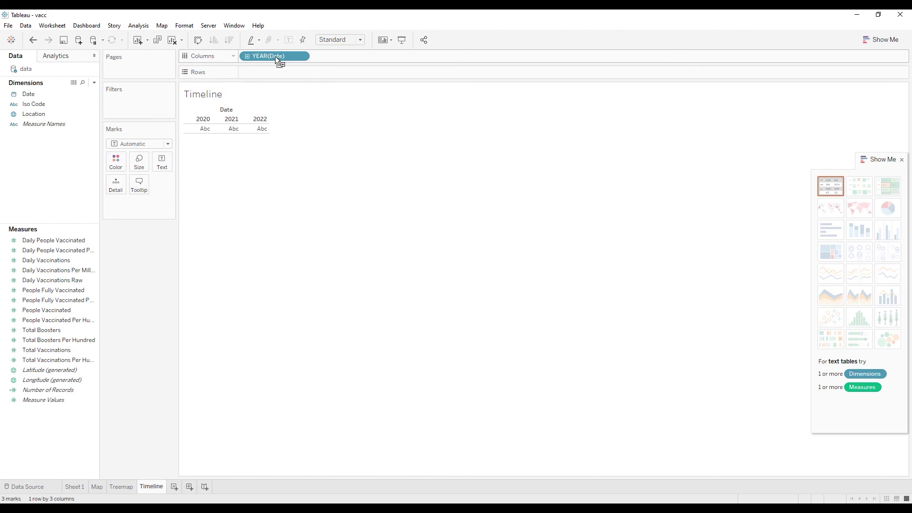
{"action": "left_click", "coordinate": [301, 56]}
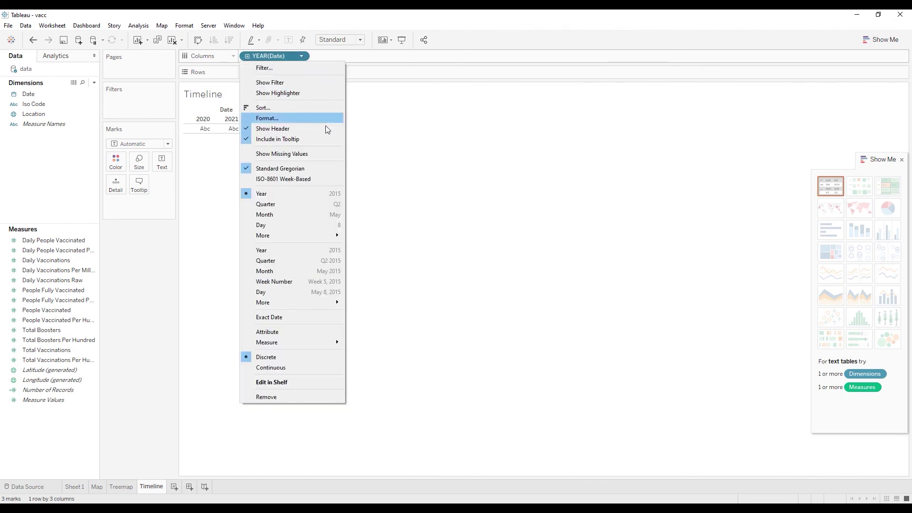
{"action": "left_click", "coordinate": [322, 318]}
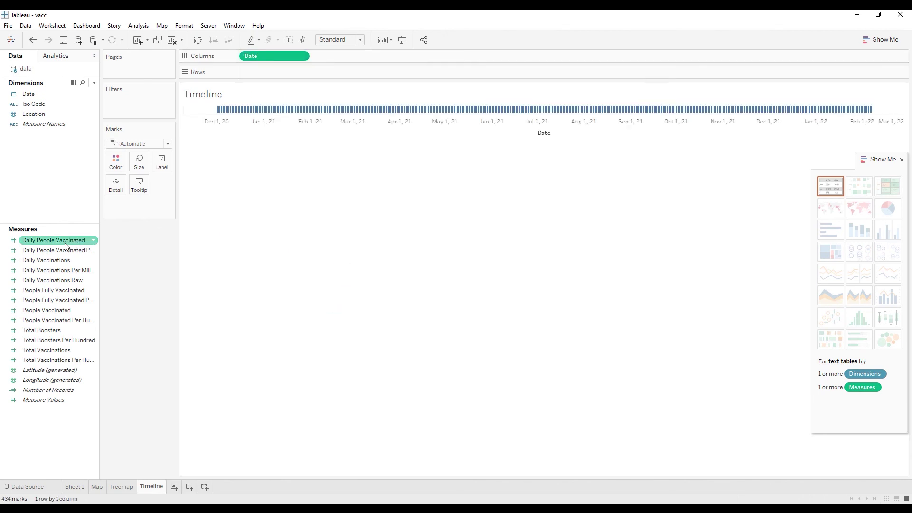
{"action": "left_click_drag", "start_coordinate": [65, 245], "coordinate": [302, 75]}
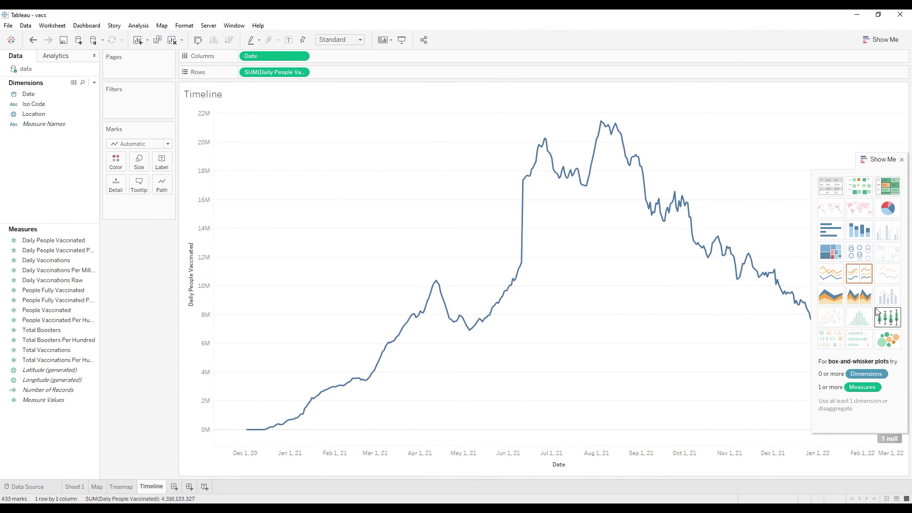
{"action": "left_click", "coordinate": [866, 278]}
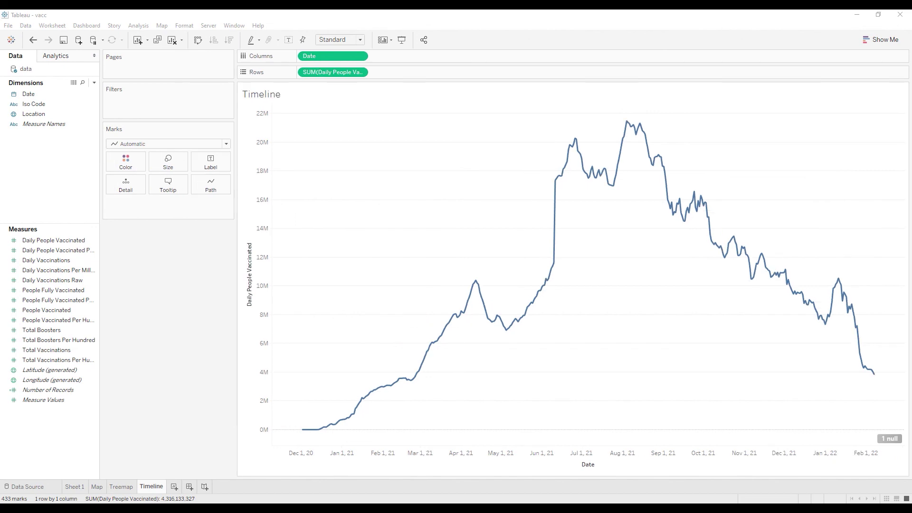
{"action": "mouse_move", "coordinate": [560, 202]}
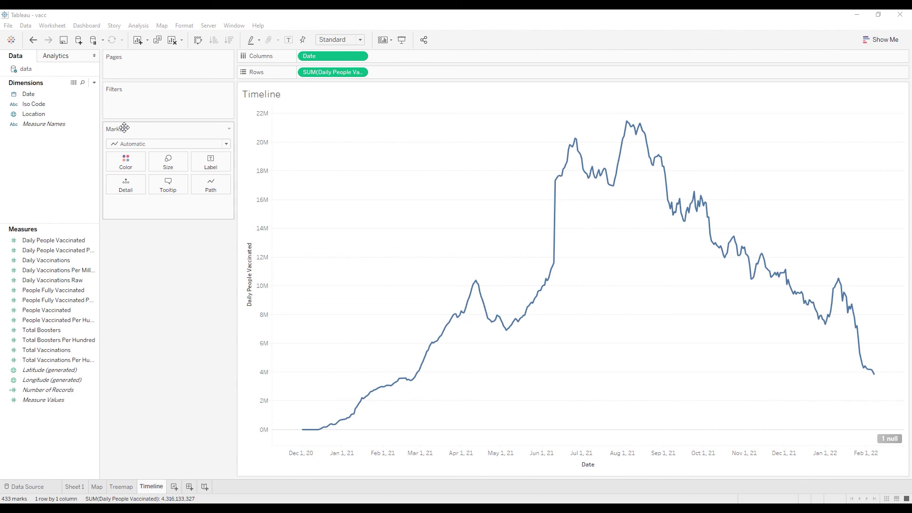
{"action": "left_click", "coordinate": [54, 126]}
- Drag Location onto the Marks card's Tooltip so the timeline shows ATTR(Location) in each popup
{"action": "left_click", "coordinate": [42, 113]}
{"action": "key", "text": "ctrl+1"}
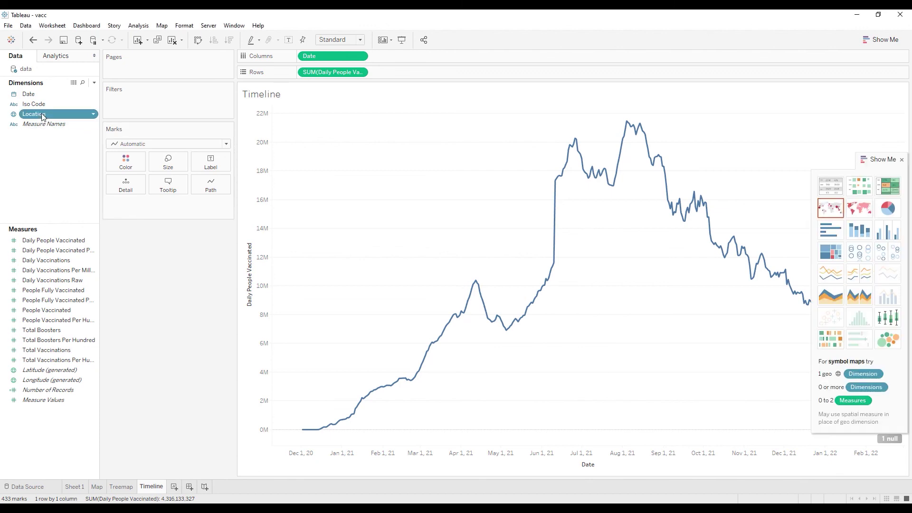
{"action": "left_click_drag", "start_coordinate": [41, 113], "coordinate": [160, 184]}
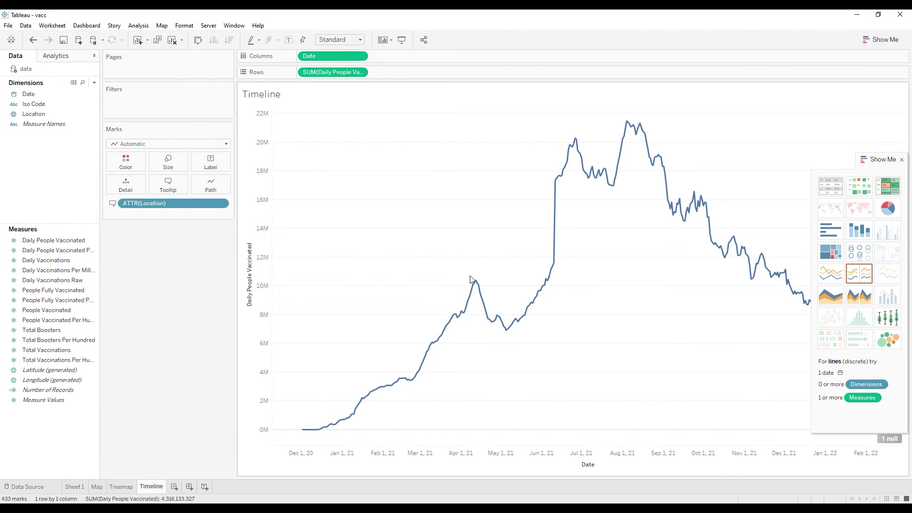
{"action": "mouse_move", "coordinate": [474, 282]}
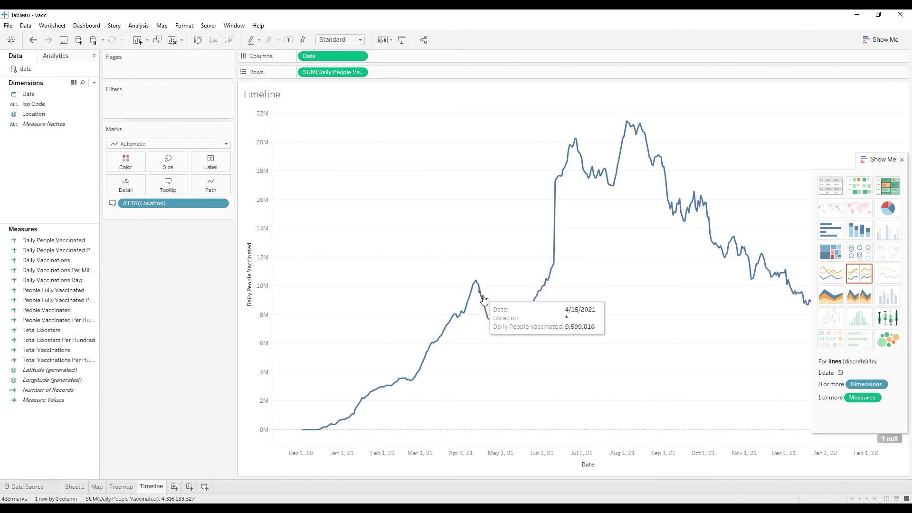